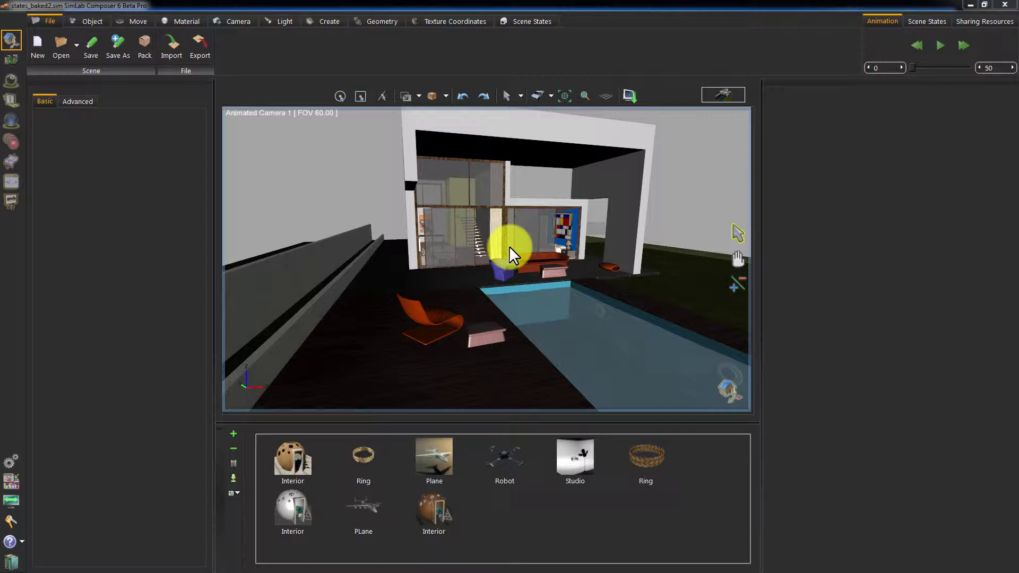
Pack the scene with Include HDR and BackPlate checked, saving it as Scene1.zip
{"action": "left_click", "coordinate": [145, 53]}
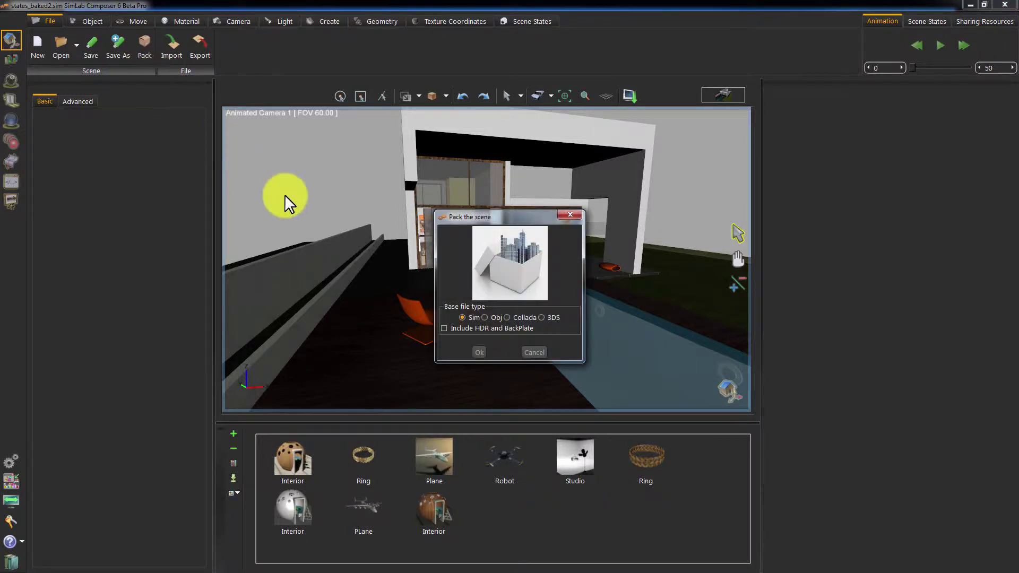
{"action": "left_click", "coordinate": [479, 328]}
{"action": "left_click", "coordinate": [479, 353]}
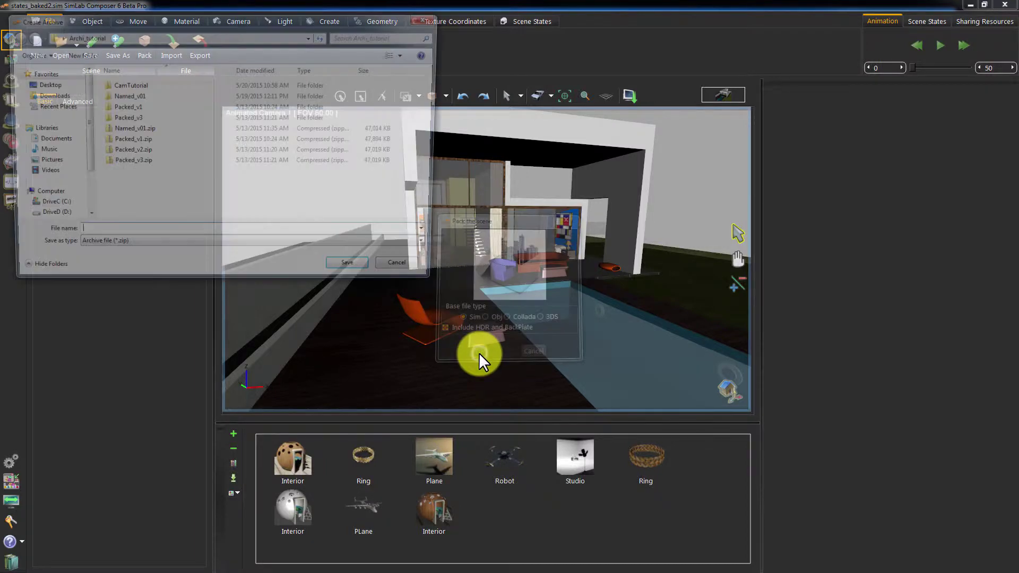
{"action": "left_click_drag", "start_coordinate": [236, 25], "coordinate": [512, 121]}
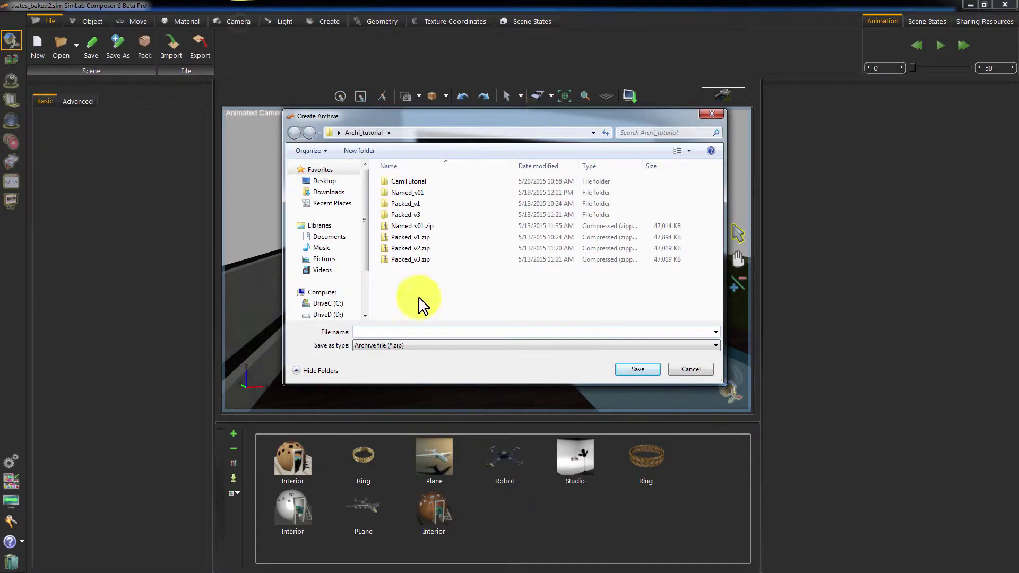
{"action": "type", "text": "S"}
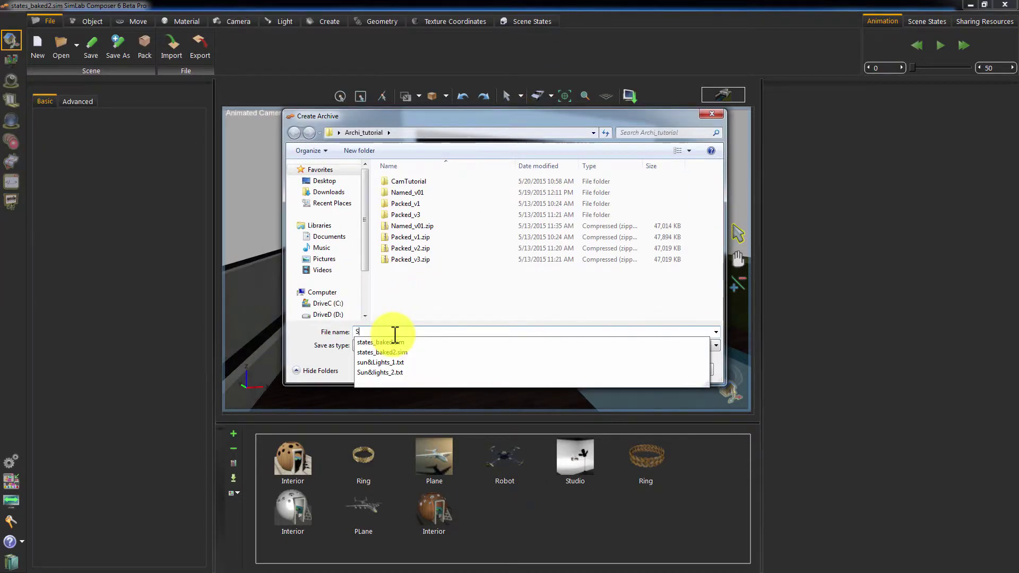
{"action": "type", "text": "cene"}
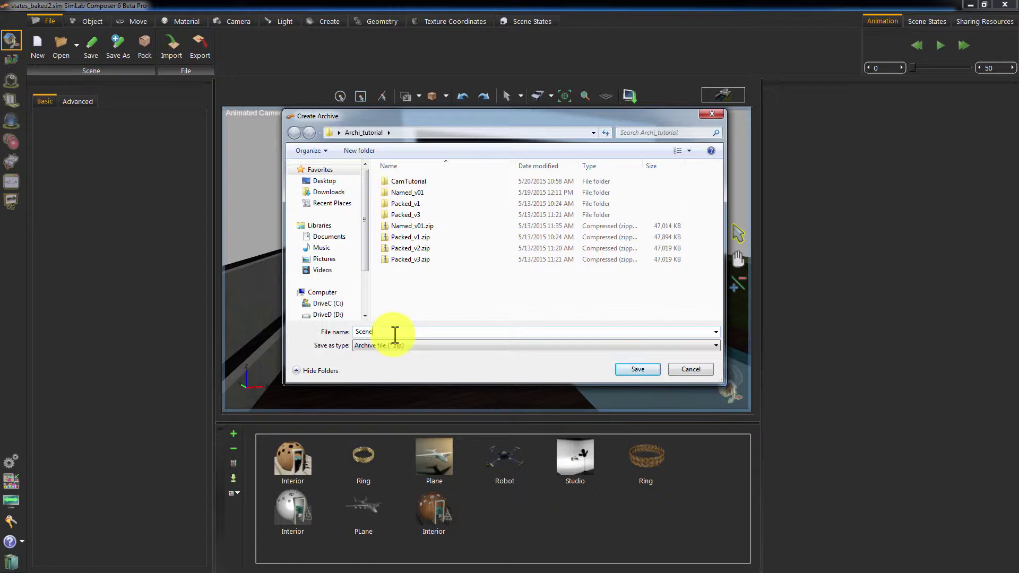
{"action": "type", "text": "1"}
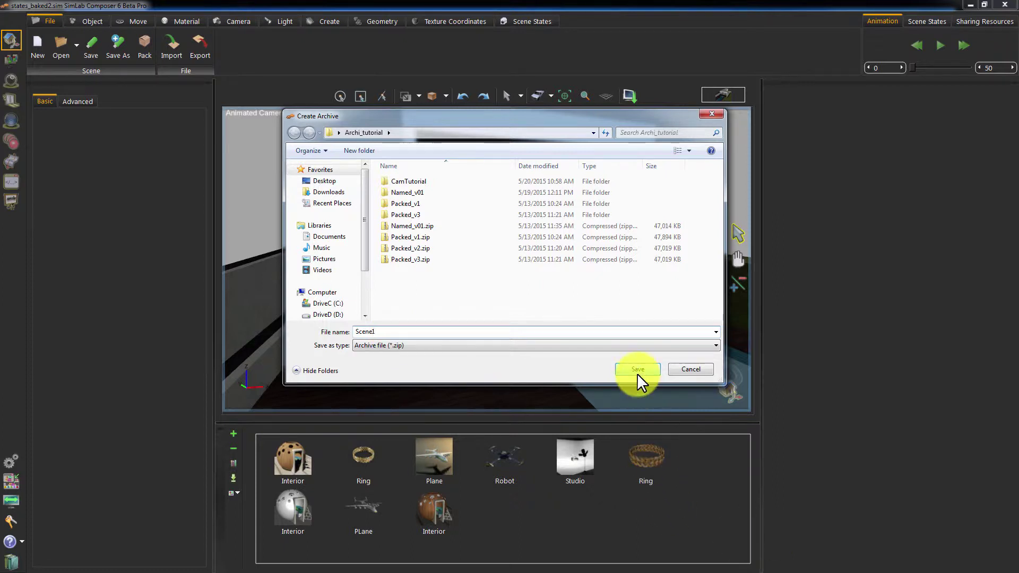
{"action": "left_click", "coordinate": [636, 371]}
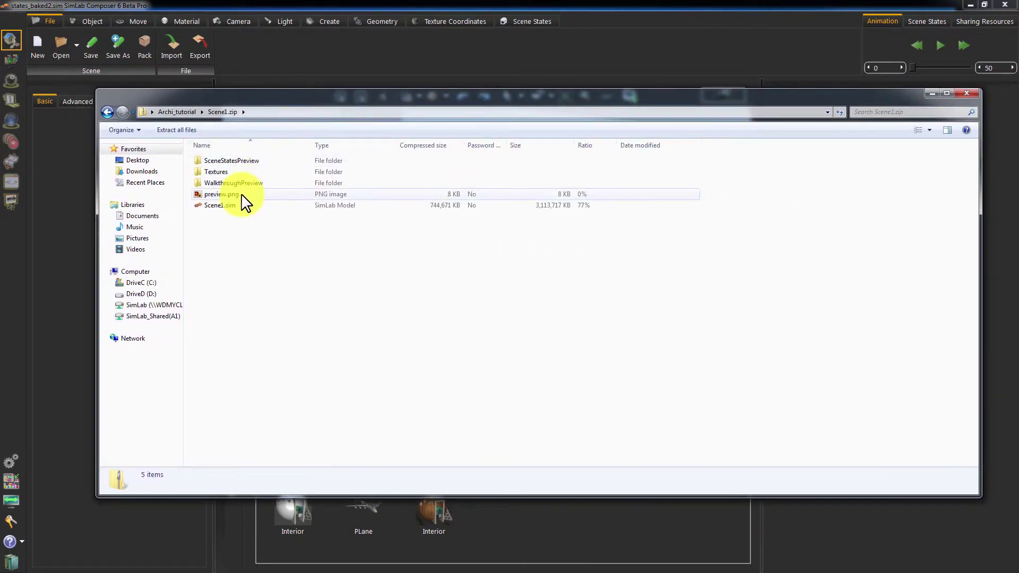
Browse Scene1.zip's SceneStatesPreview and Textures folders, then close the Explorer window
{"action": "double_click", "coordinate": [239, 162]}
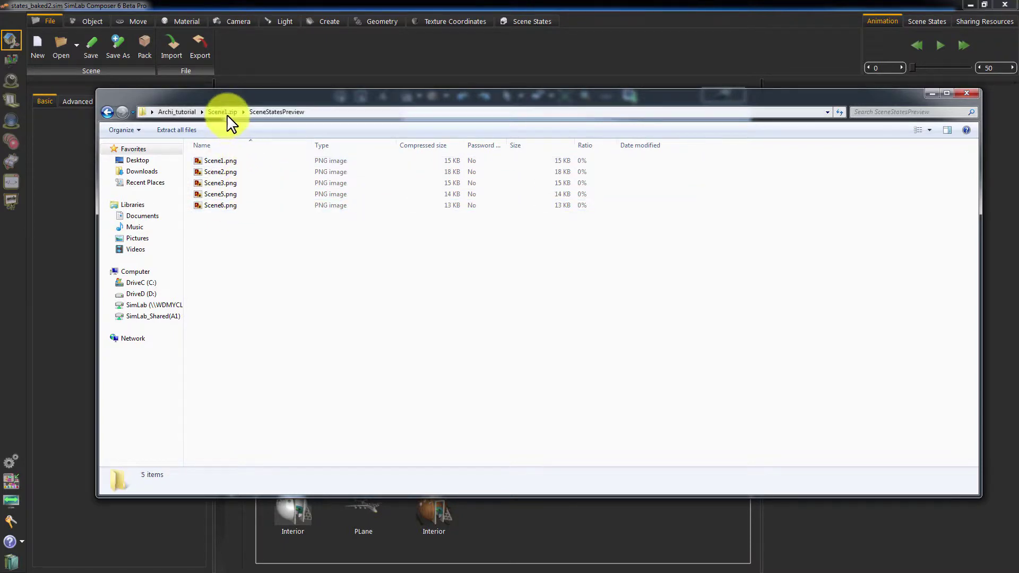
{"action": "left_click", "coordinate": [223, 112]}
{"action": "double_click", "coordinate": [232, 172]}
{"action": "scroll", "coordinate": [279, 215], "scroll_direction": "down", "scroll_amount": 5}
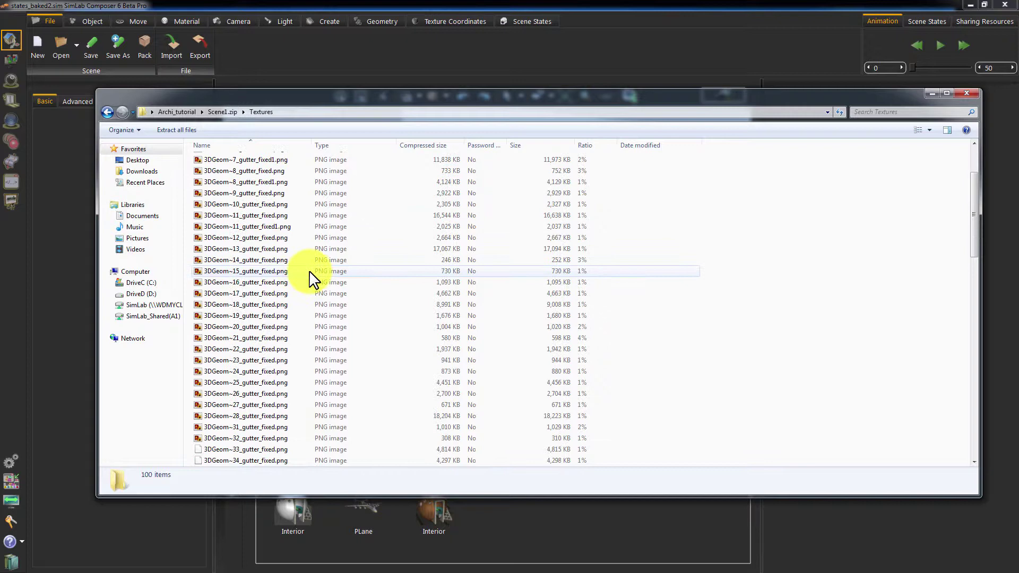
{"action": "scroll", "coordinate": [309, 274], "scroll_direction": "down", "scroll_amount": 3}
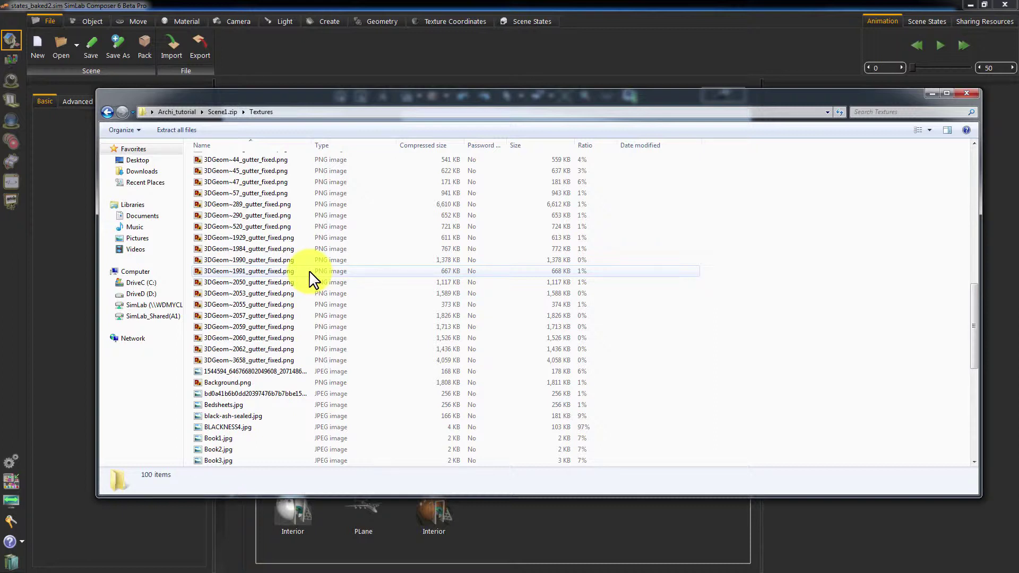
{"action": "scroll", "coordinate": [311, 274], "scroll_direction": "up", "scroll_amount": 4}
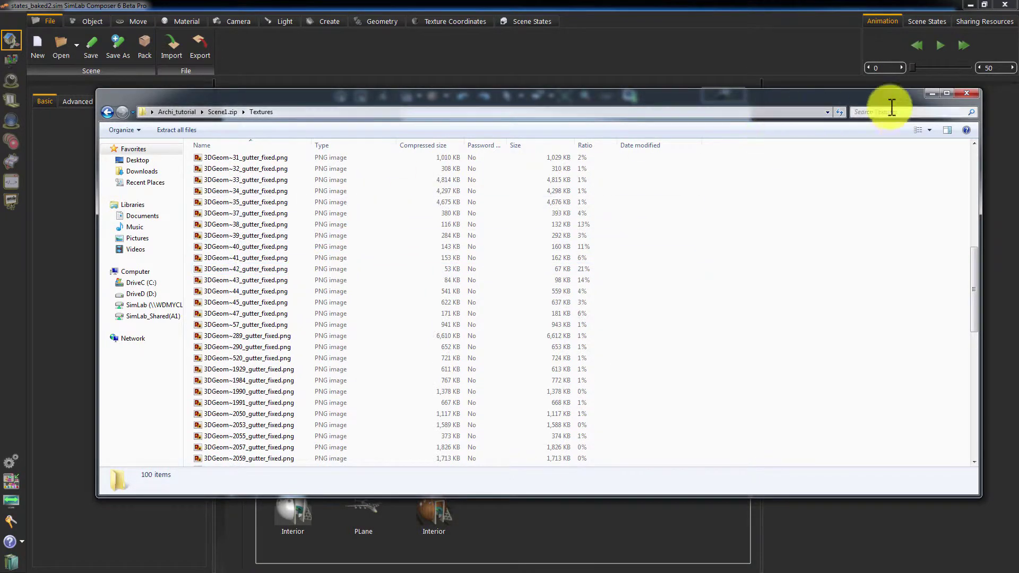
{"action": "left_click", "coordinate": [967, 93]}
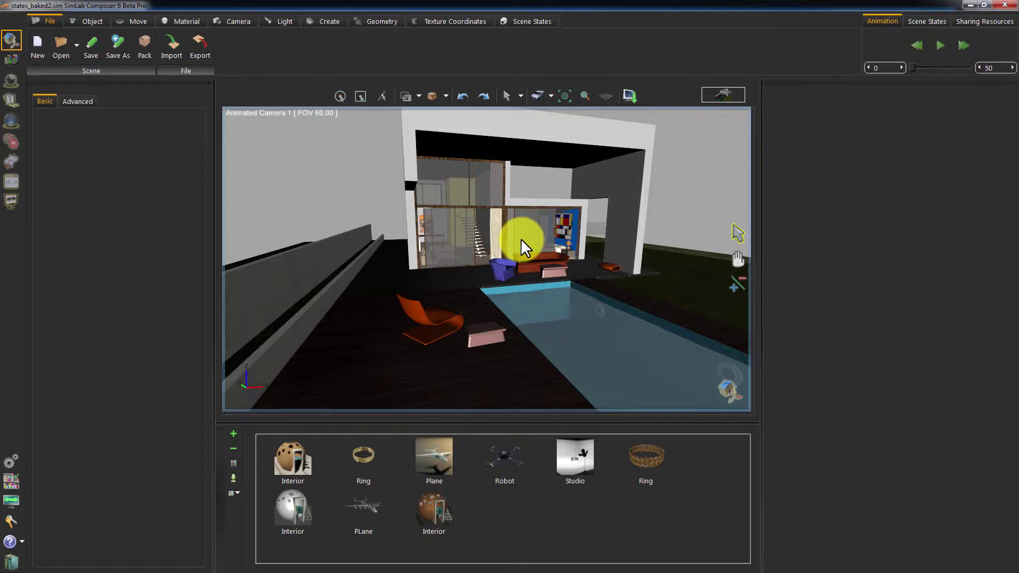
Review the PDF, WebGL and Android/iPad sharing options, then launch the interactive viewer preview
{"action": "left_click", "coordinate": [12, 61]}
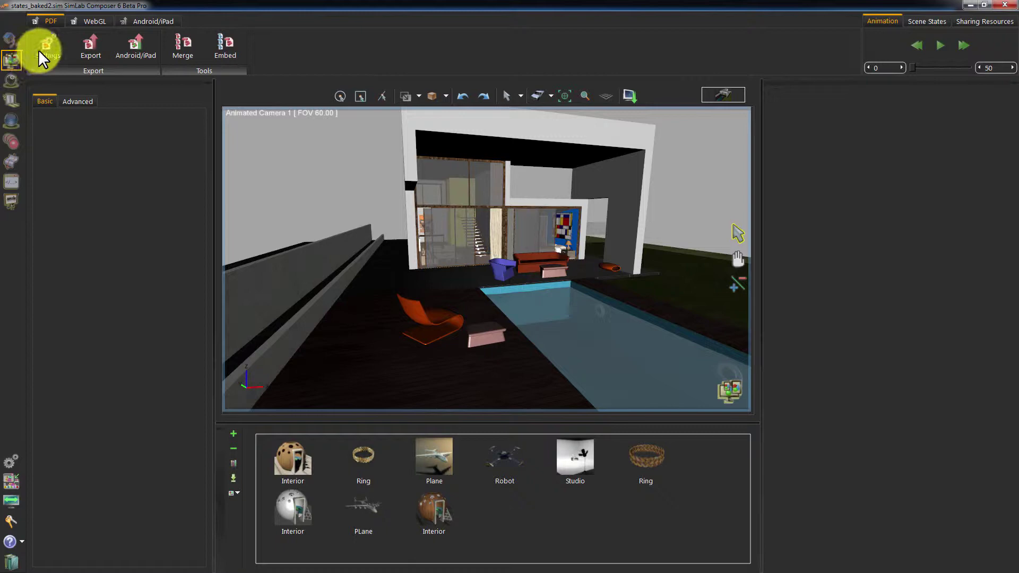
{"action": "left_click", "coordinate": [95, 25]}
{"action": "left_click", "coordinate": [153, 19]}
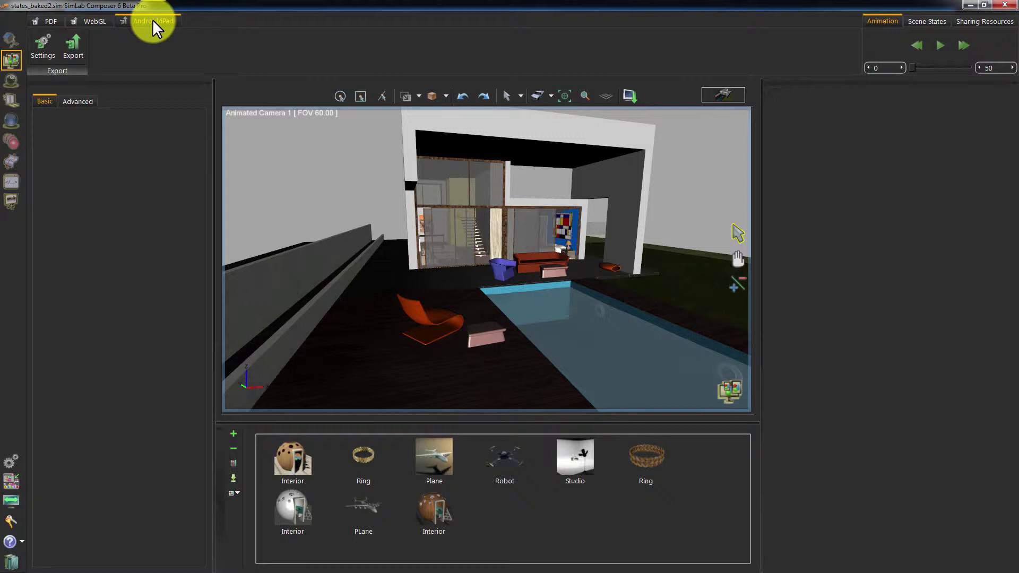
{"action": "left_click", "coordinate": [20, 201]}
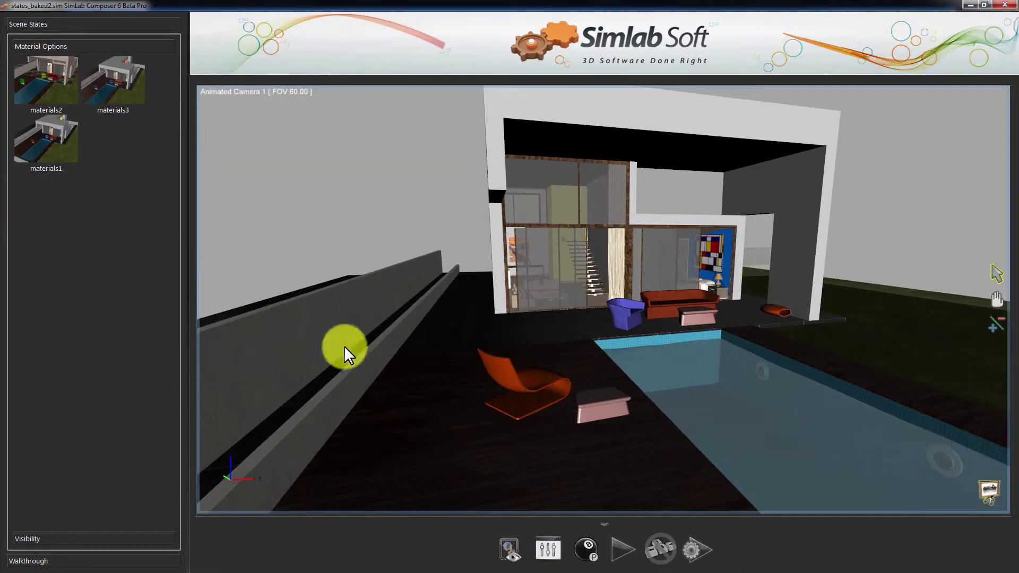
Play the camera animation and cycle through materials2 and materials3, returning to materials1
{"action": "left_click", "coordinate": [621, 545]}
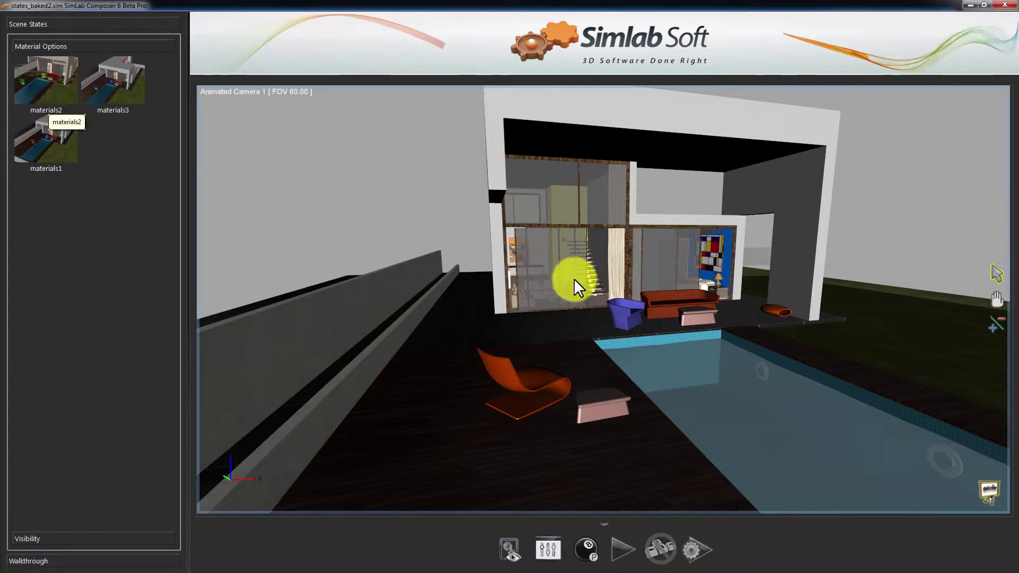
{"action": "left_click_drag", "start_coordinate": [725, 369], "coordinate": [521, 392]}
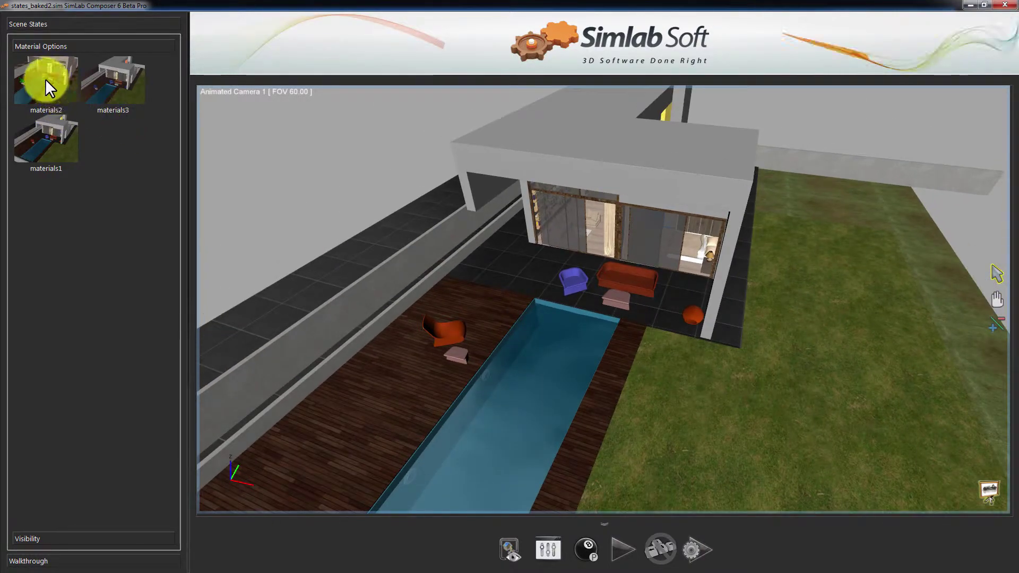
{"action": "left_click", "coordinate": [45, 79]}
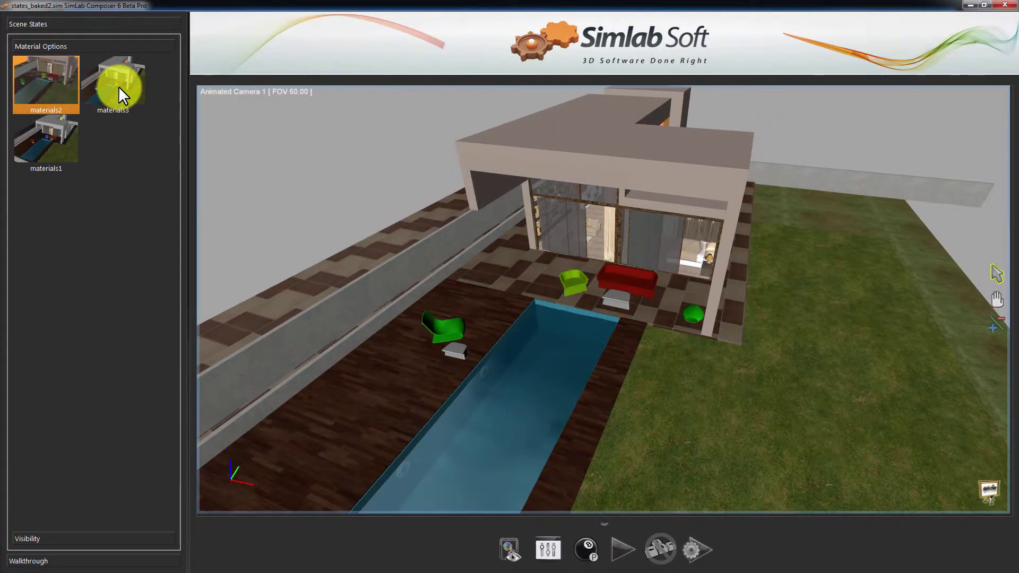
{"action": "left_click", "coordinate": [119, 87]}
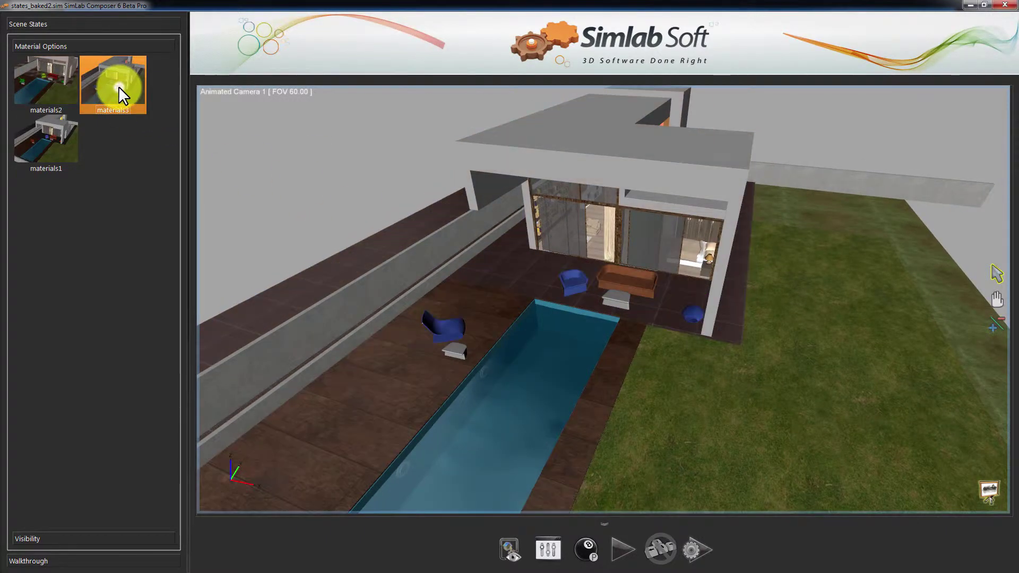
{"action": "left_click", "coordinate": [62, 146]}
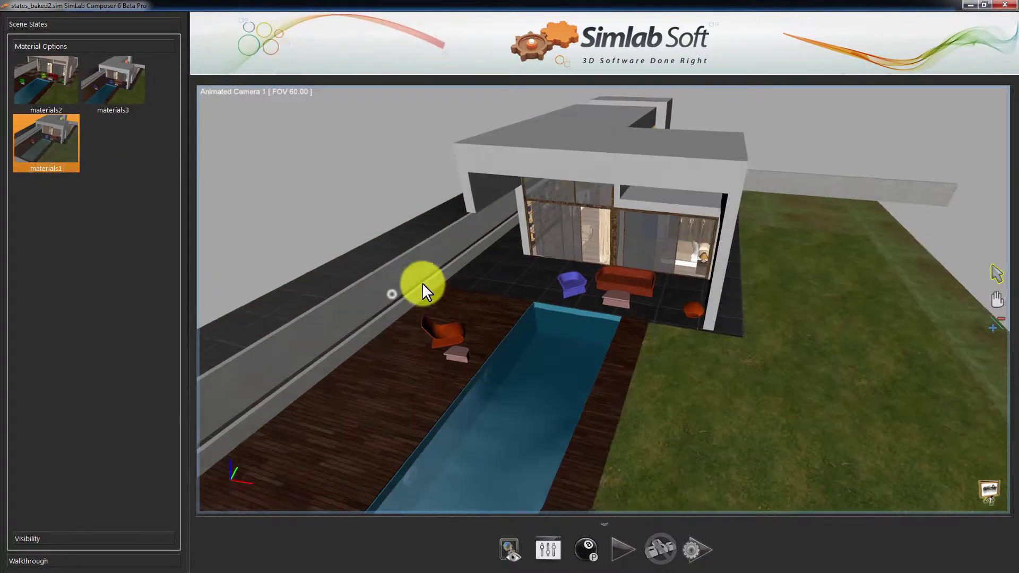
Show the Structure visibility state, then switch back to All Visible
{"action": "left_click", "coordinate": [63, 540]}
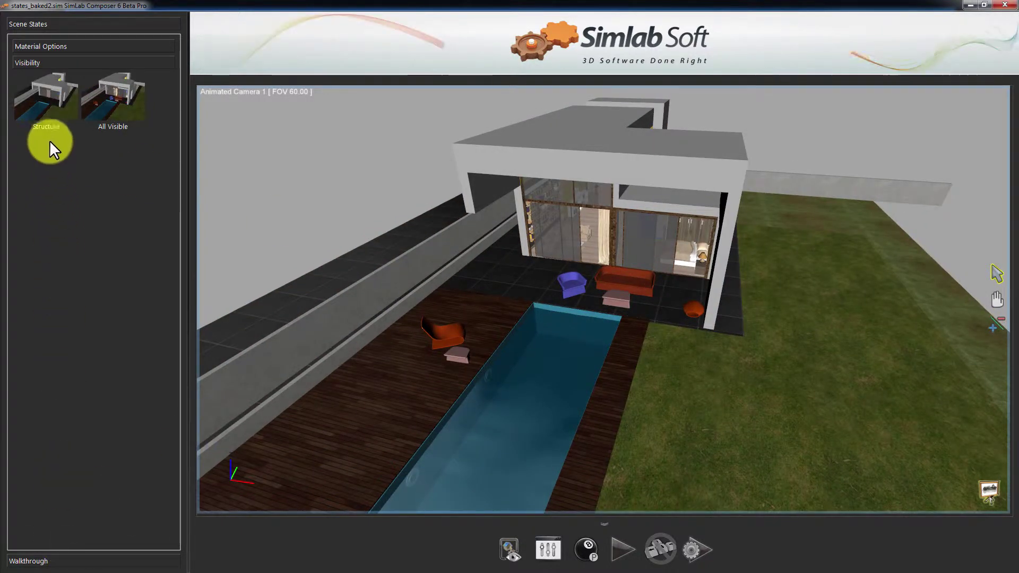
{"action": "left_click", "coordinate": [52, 116]}
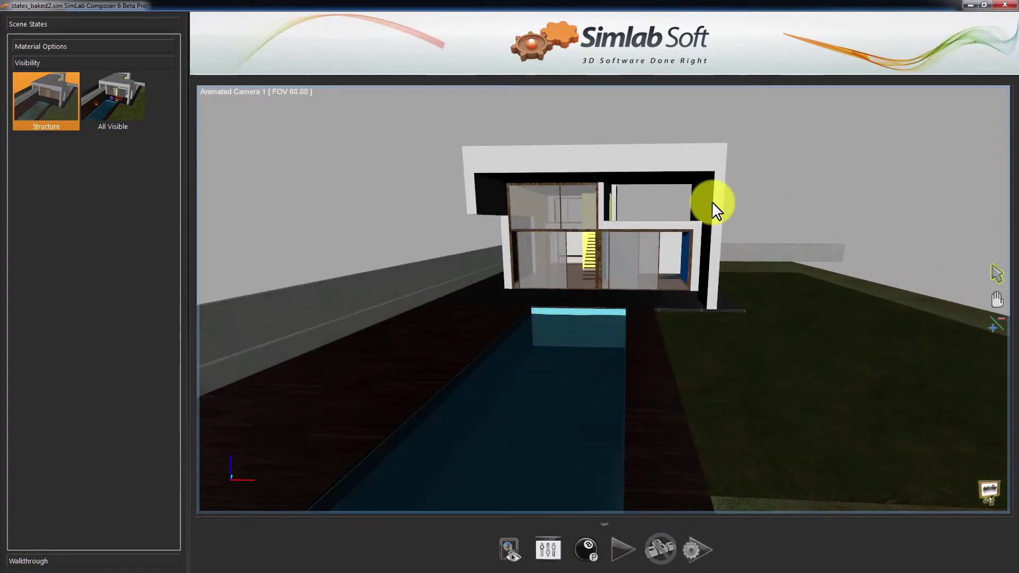
{"action": "left_click", "coordinate": [92, 90]}
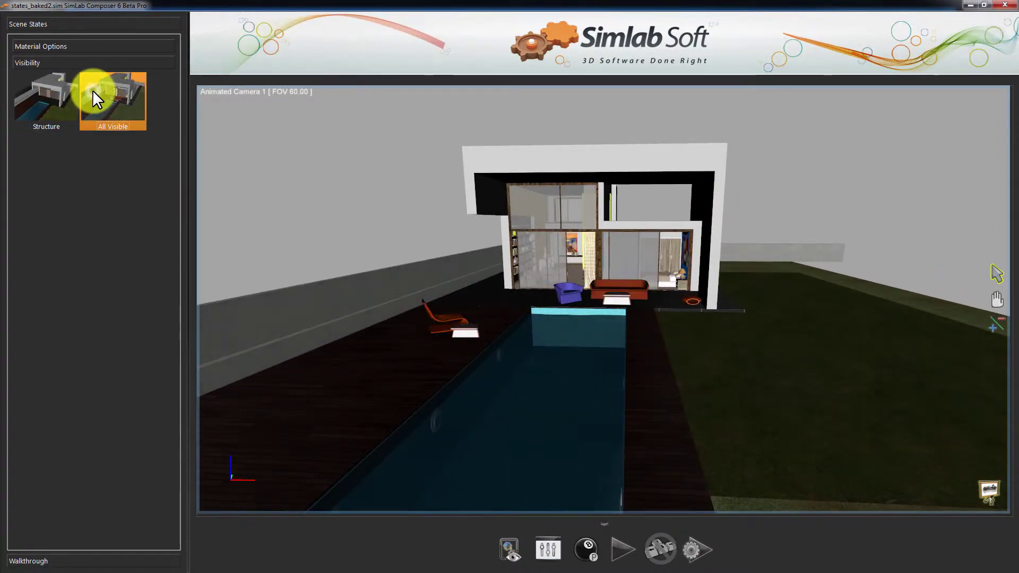
{"action": "left_click_drag", "start_coordinate": [610, 227], "coordinate": [695, 233]}
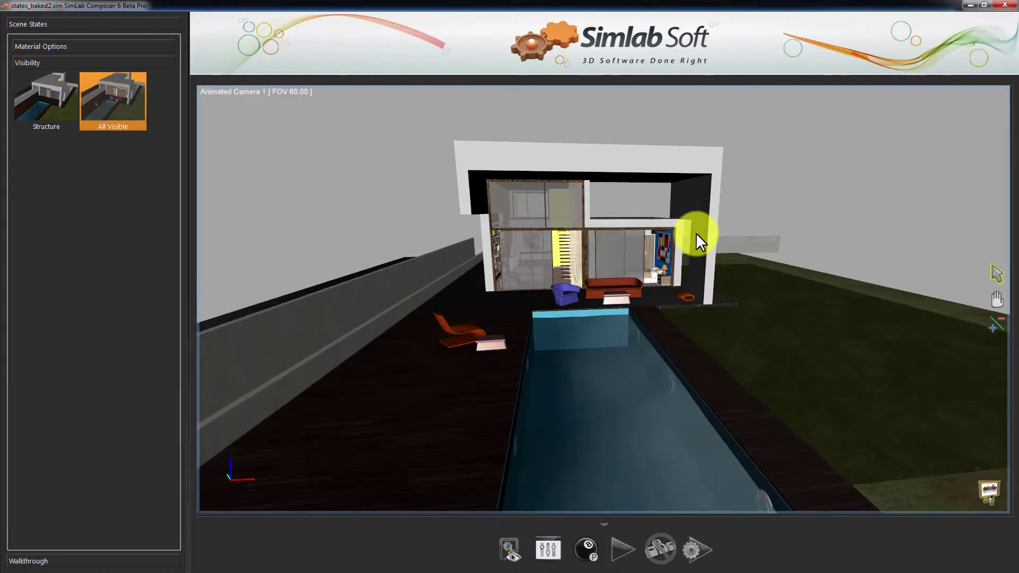
Jump to the Walkthrough1 viewpoint, then to Walkthrough3
{"action": "left_click", "coordinate": [53, 557]}
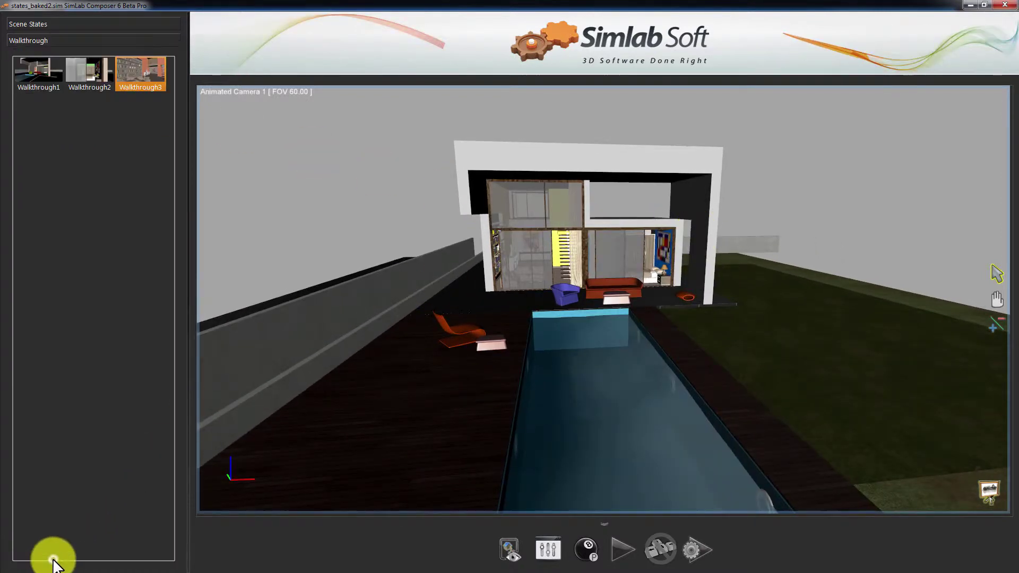
{"action": "left_click", "coordinate": [30, 83]}
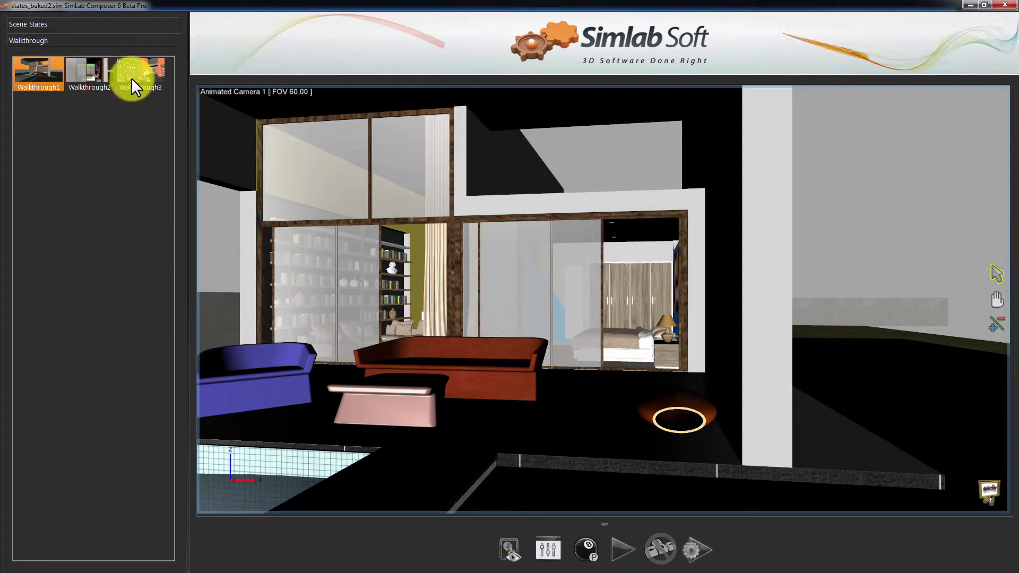
{"action": "left_click", "coordinate": [132, 77]}
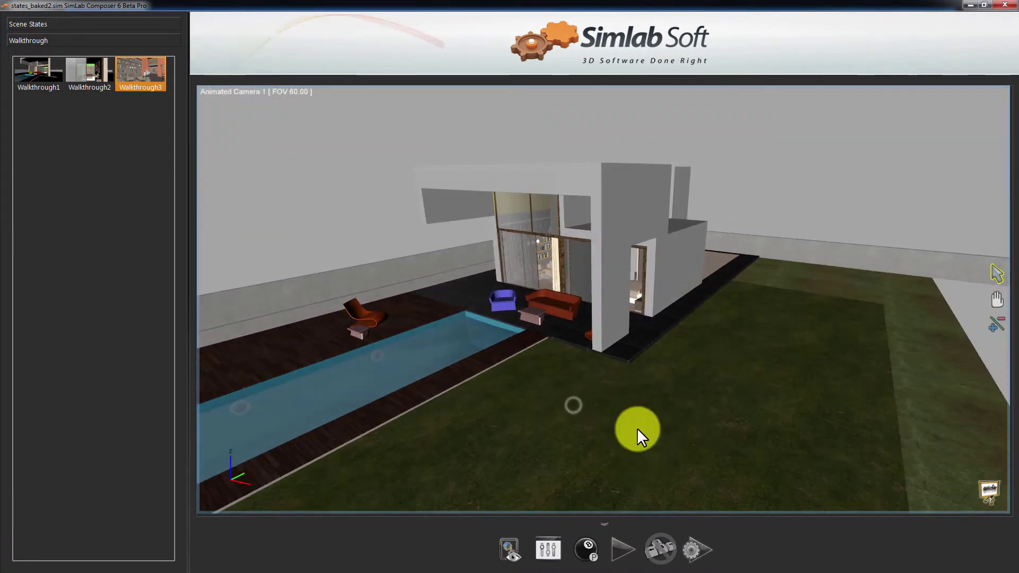
Toggle the rendered preview on and off, exit the viewer and show the PDF export options
{"action": "left_click", "coordinate": [584, 552]}
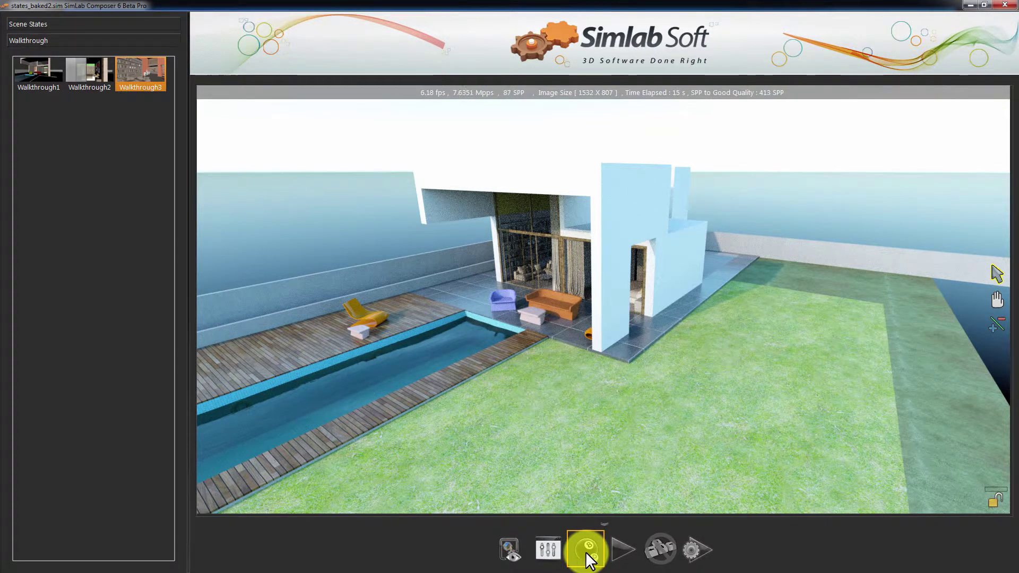
{"action": "left_click", "coordinate": [585, 552]}
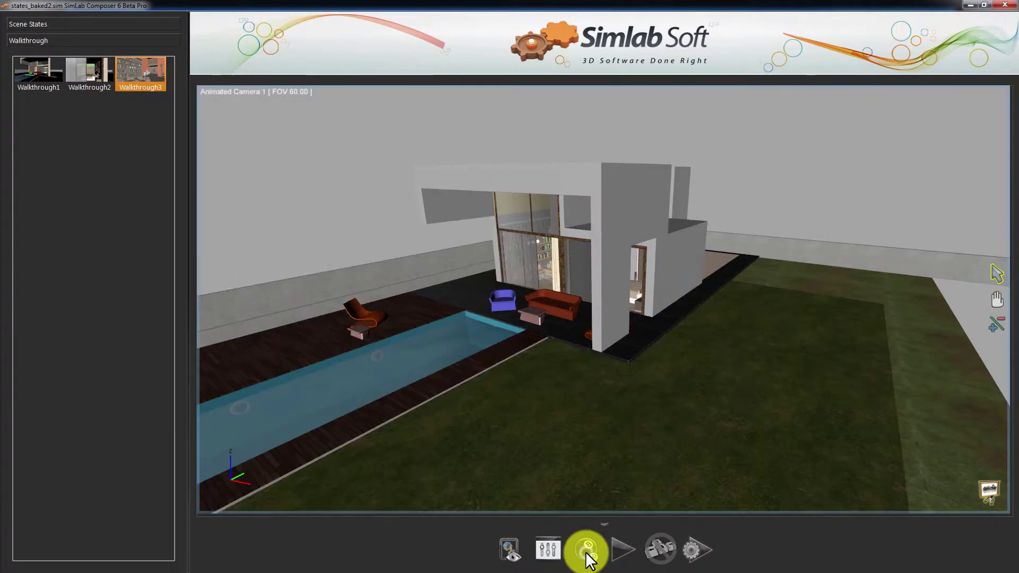
{"action": "left_click", "coordinate": [512, 545]}
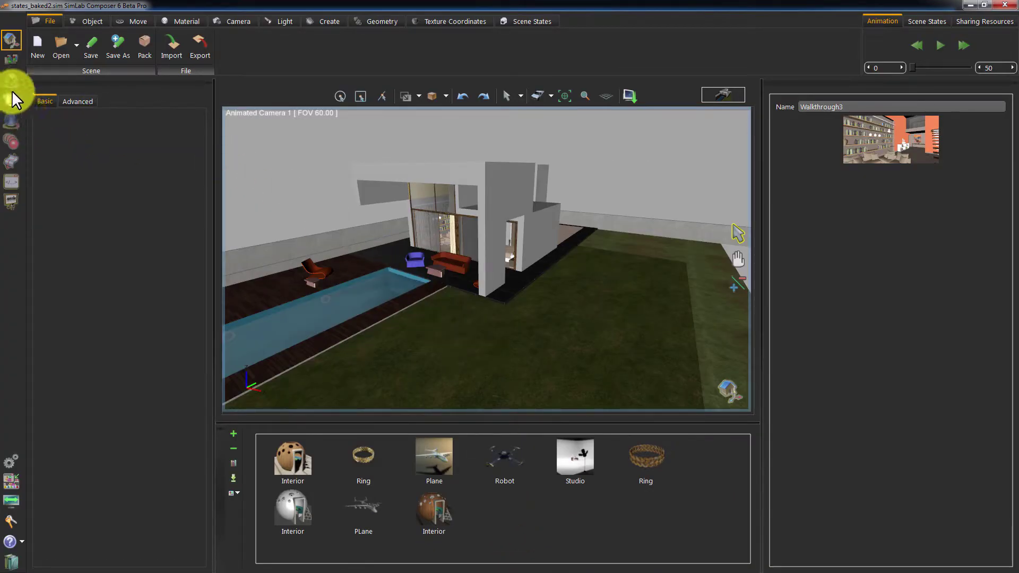
{"action": "left_click", "coordinate": [12, 58]}
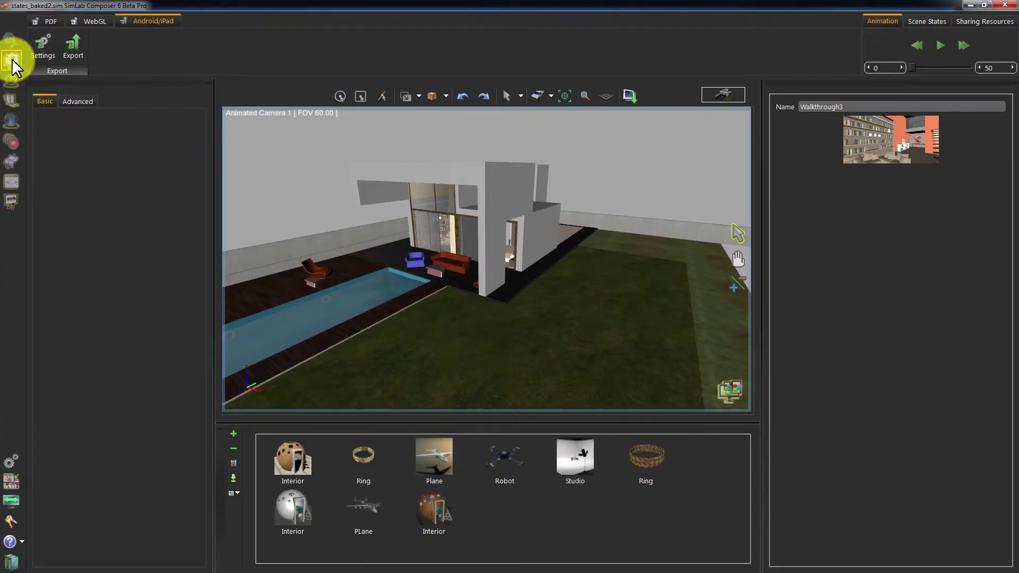
{"action": "left_click", "coordinate": [46, 20]}
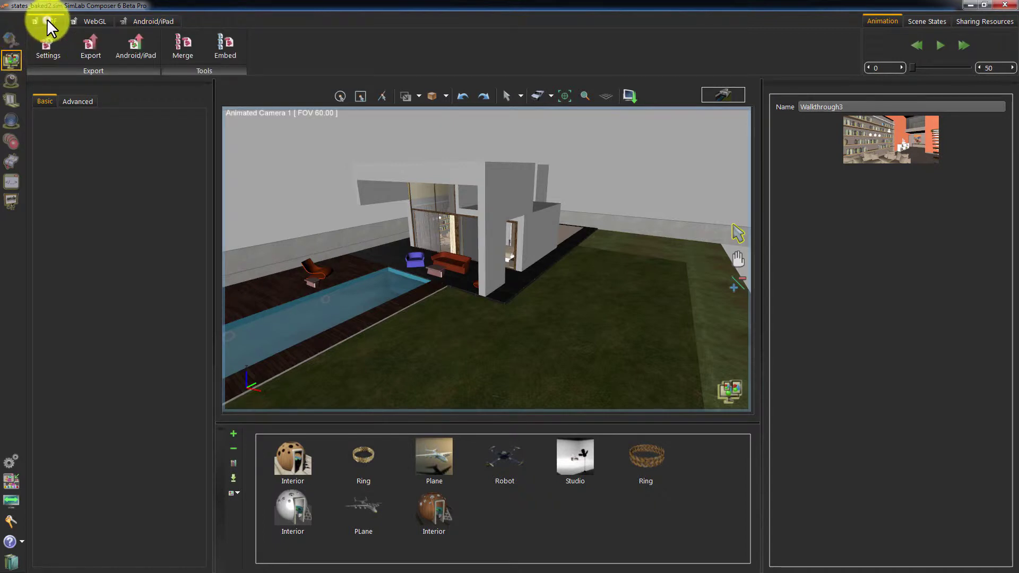
Export the scene as sample1.pdf with all scene states kept
{"action": "left_click", "coordinate": [84, 47]}
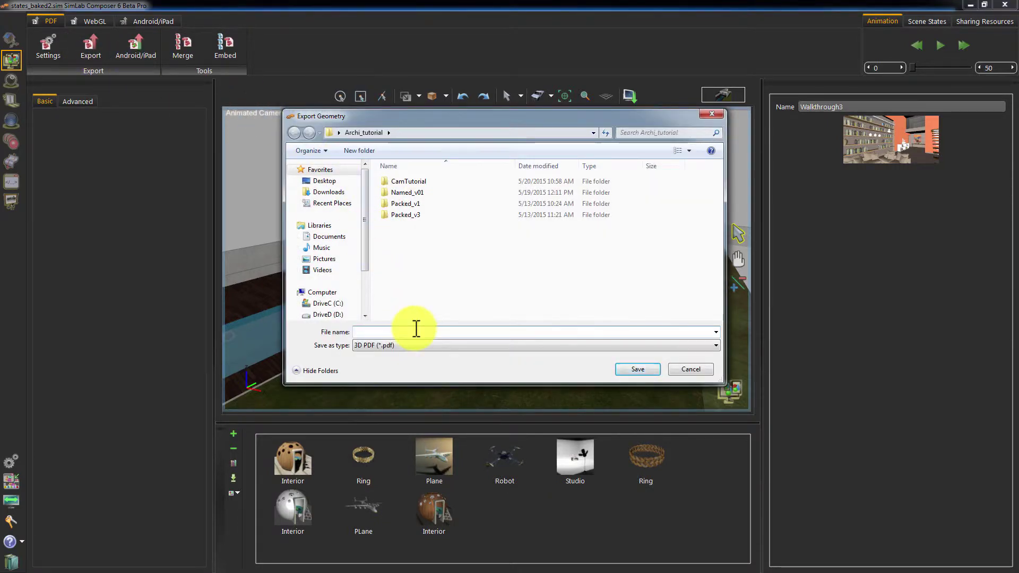
{"action": "type", "text": "sample1"}
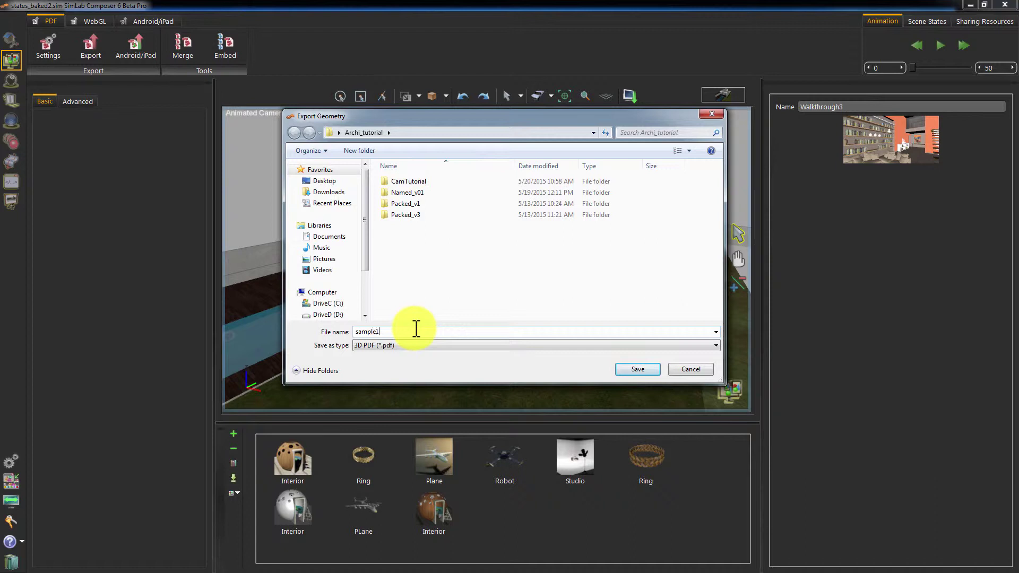
{"action": "key", "text": "Return"}
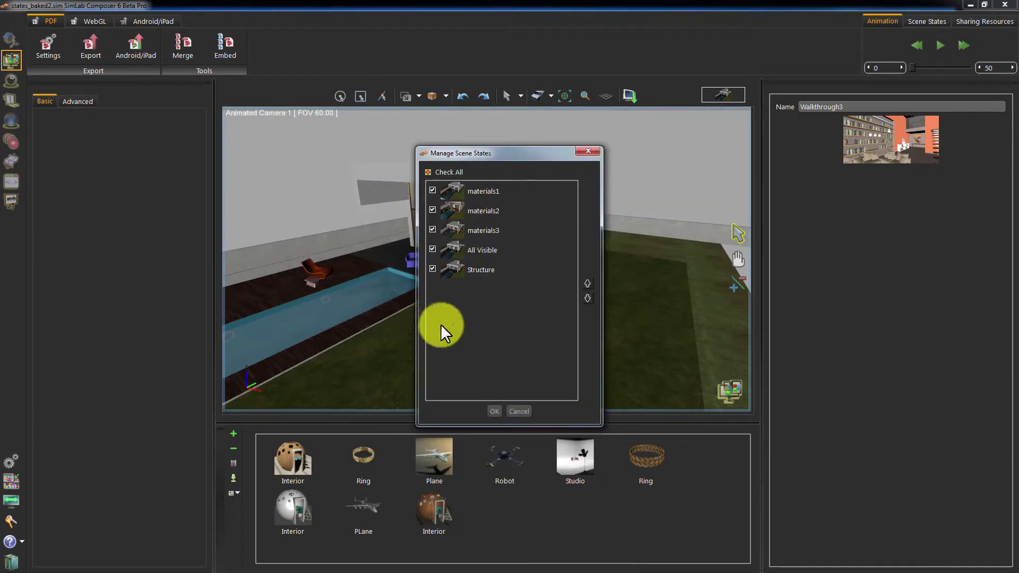
{"action": "left_click", "coordinate": [493, 409]}
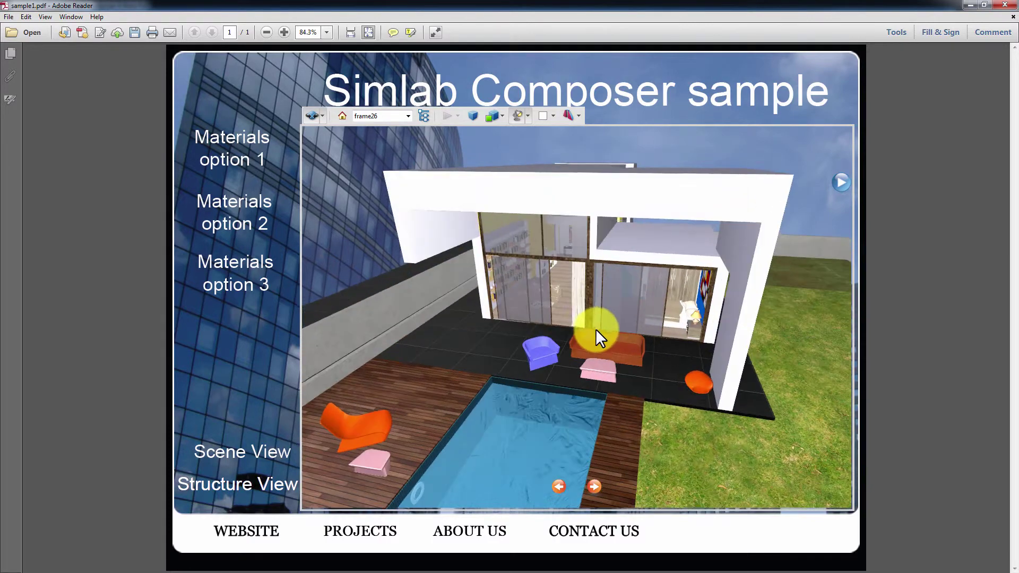
Orbit the house and try Materials options 1 and 3, Structure View and Scene View
{"action": "mouse_move", "coordinate": [583, 347]}
{"action": "left_mouse_down"}
{"action": "mouse_move", "coordinate": [595, 327]}
{"action": "mouse_move", "coordinate": [585, 319]}
{"action": "left_mouse_up"}
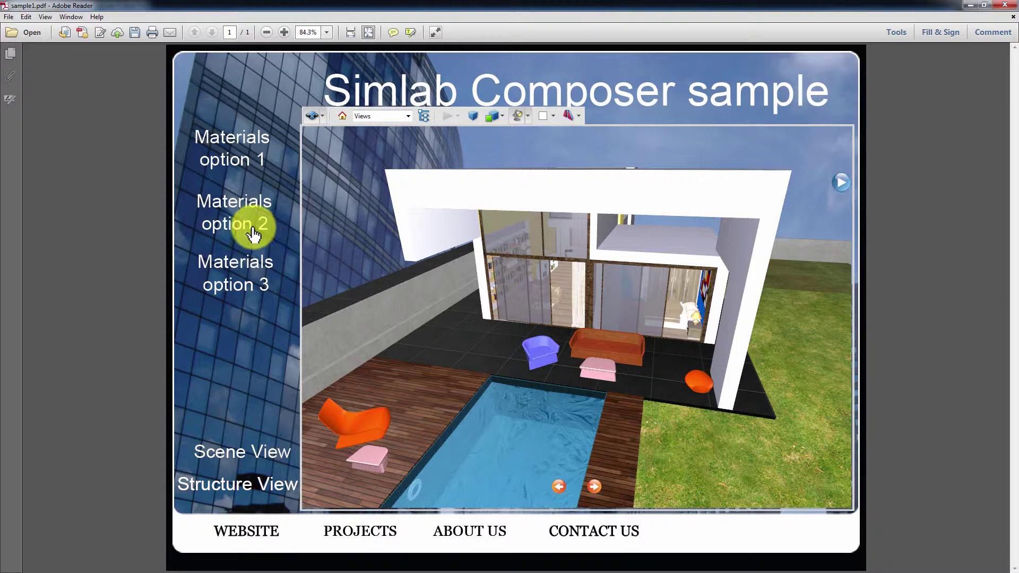
{"action": "left_click", "coordinate": [253, 152]}
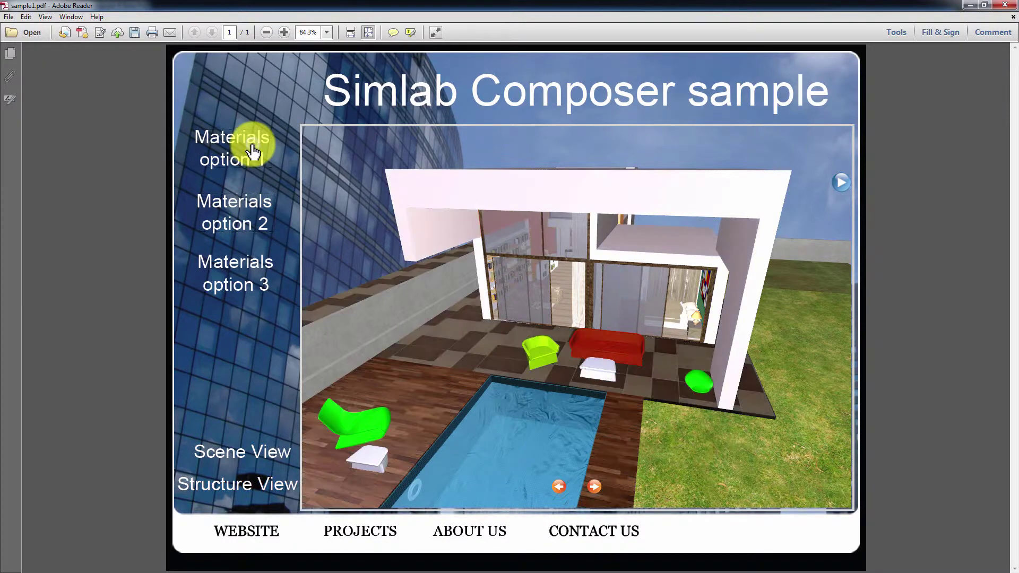
{"action": "left_click", "coordinate": [225, 270]}
{"action": "left_click", "coordinate": [264, 484]}
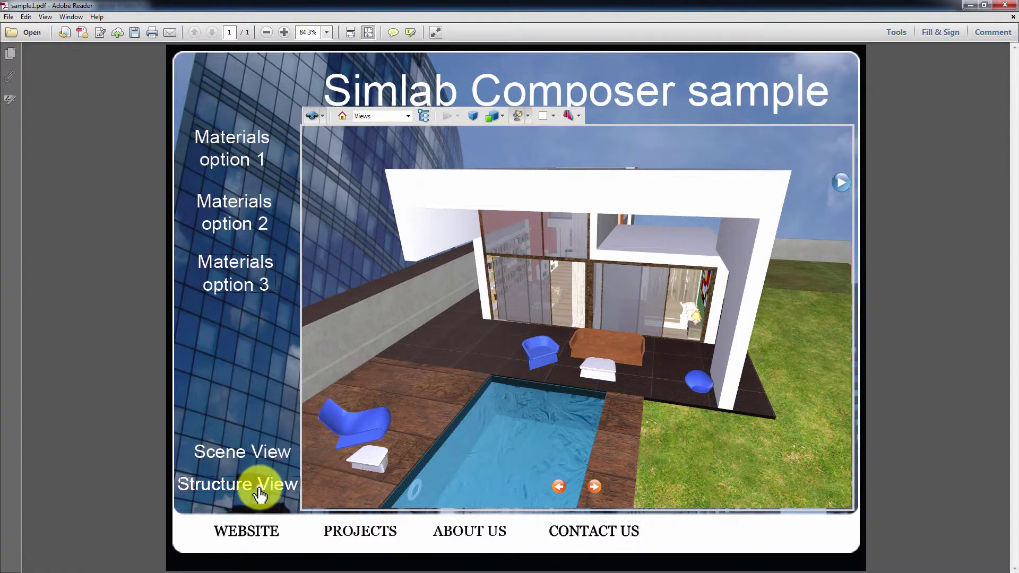
{"action": "left_click", "coordinate": [255, 454]}
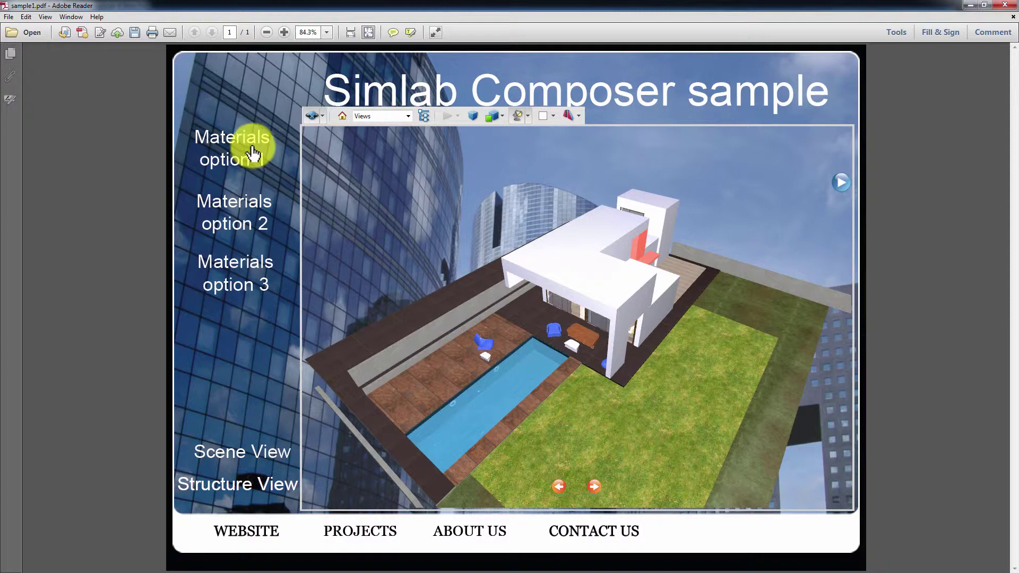
{"action": "left_click", "coordinate": [245, 208]}
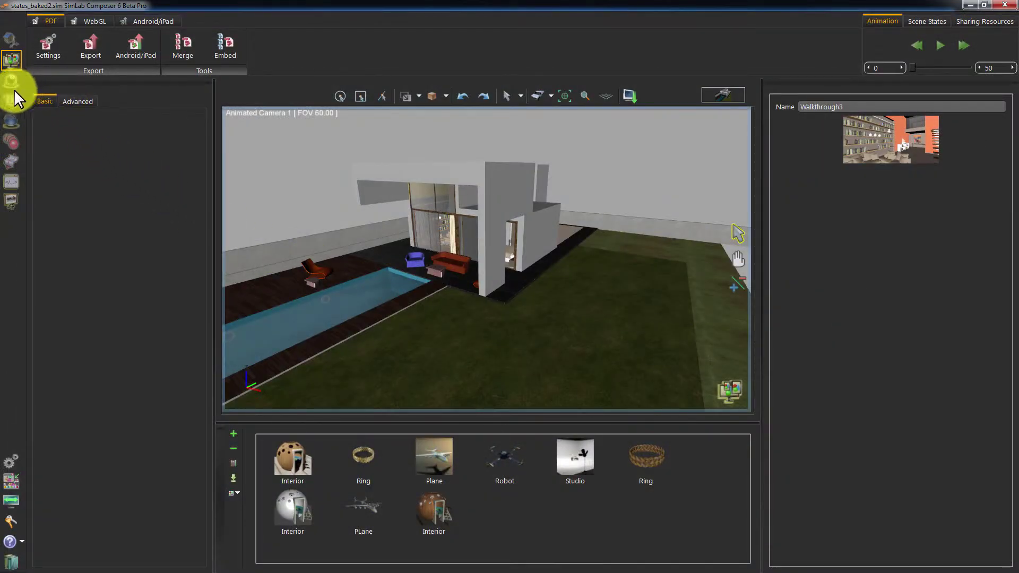
Show the Baked Scene, orbit the house and bring up the Scene States view
{"action": "left_click", "coordinate": [12, 120]}
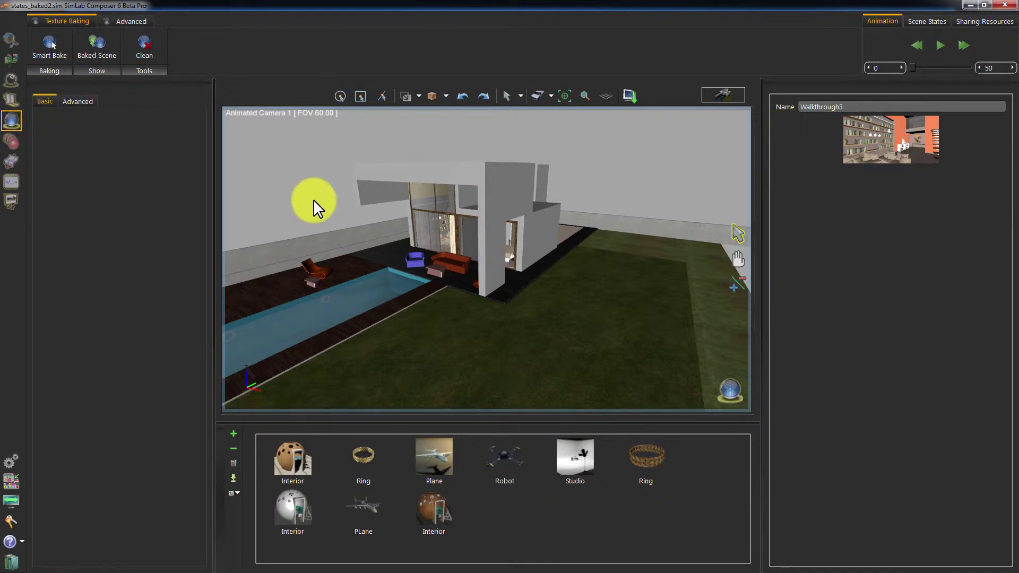
{"action": "left_click", "coordinate": [94, 54]}
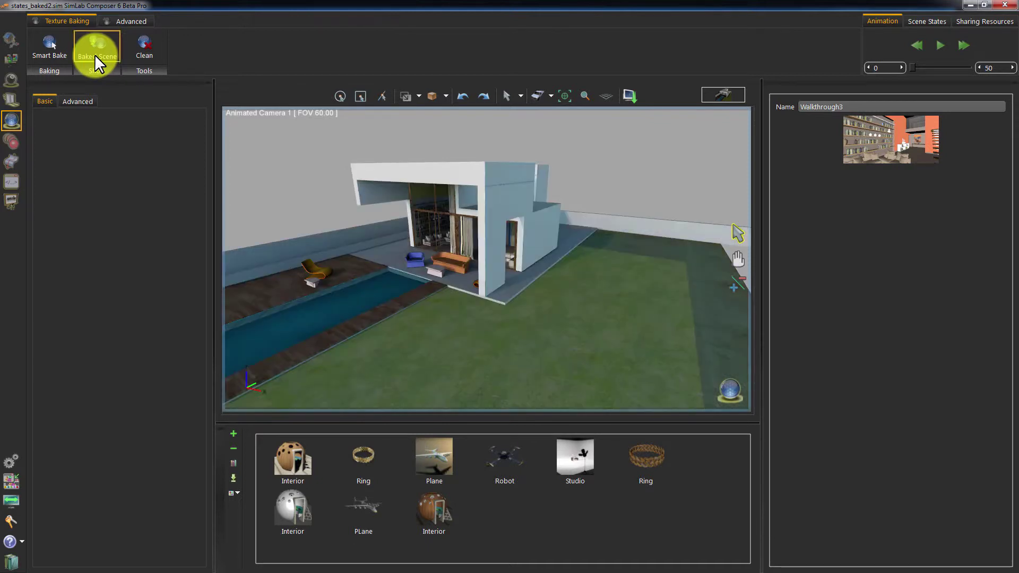
{"action": "mouse_move", "coordinate": [374, 182]}
{"action": "left_mouse_down"}
{"action": "mouse_move", "coordinate": [425, 214]}
{"action": "mouse_move", "coordinate": [545, 231]}
{"action": "left_mouse_up"}
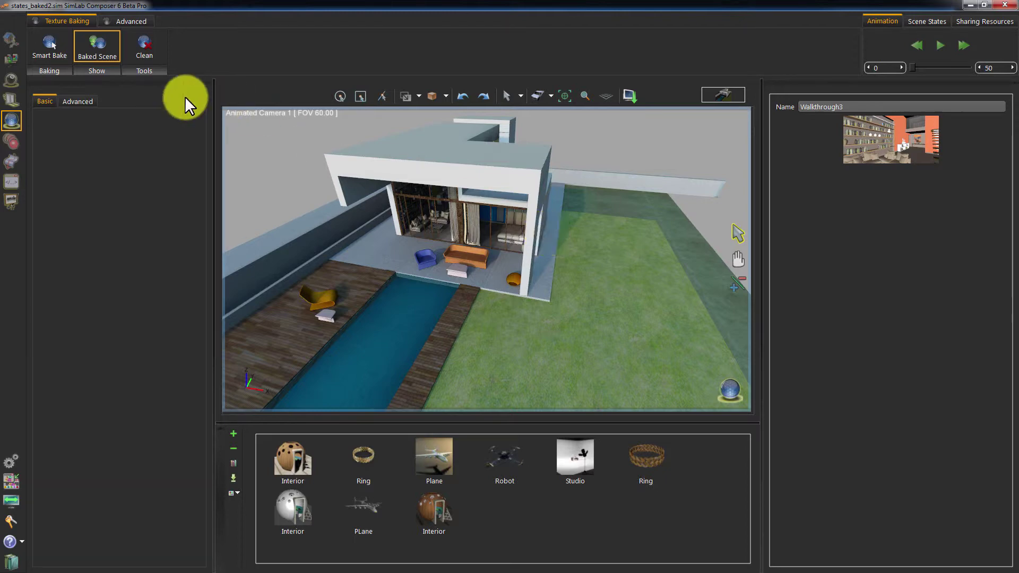
{"action": "left_click", "coordinate": [12, 199]}
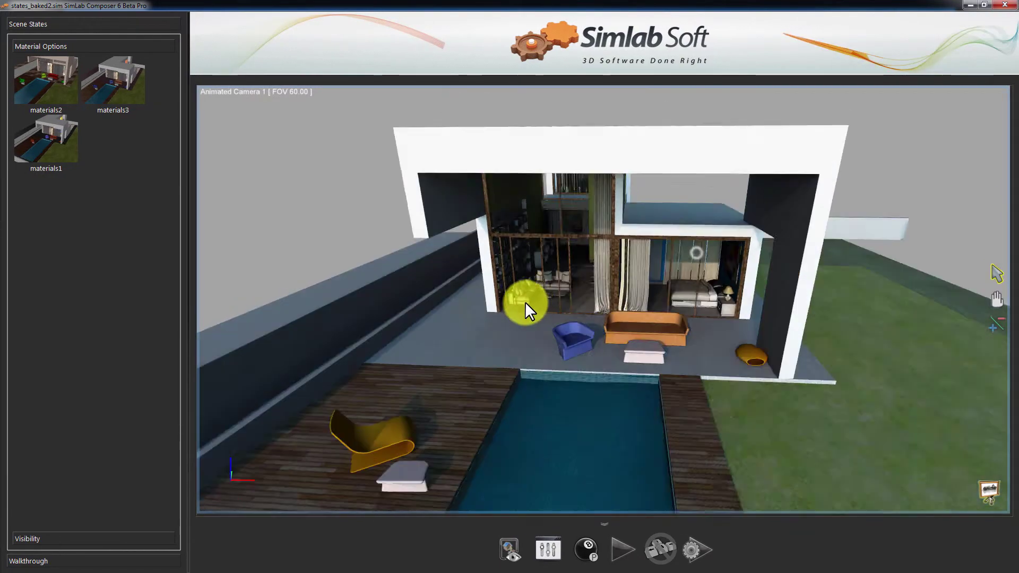
{"action": "mouse_move", "coordinate": [525, 302]}
{"action": "left_mouse_down"}
{"action": "mouse_move", "coordinate": [516, 220]}
{"action": "mouse_move", "coordinate": [567, 265]}
{"action": "mouse_move", "coordinate": [520, 271]}
{"action": "mouse_move", "coordinate": [535, 306]}
{"action": "mouse_move", "coordinate": [579, 313]}
{"action": "left_mouse_up"}
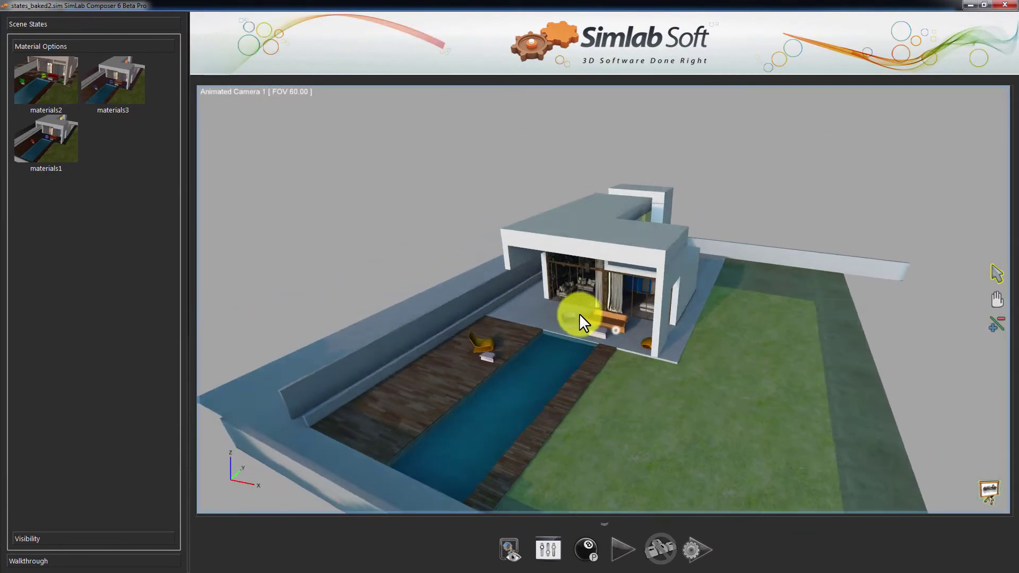
Return to the editor and start a 3D PDF export saved as baked
{"action": "left_click", "coordinate": [504, 539]}
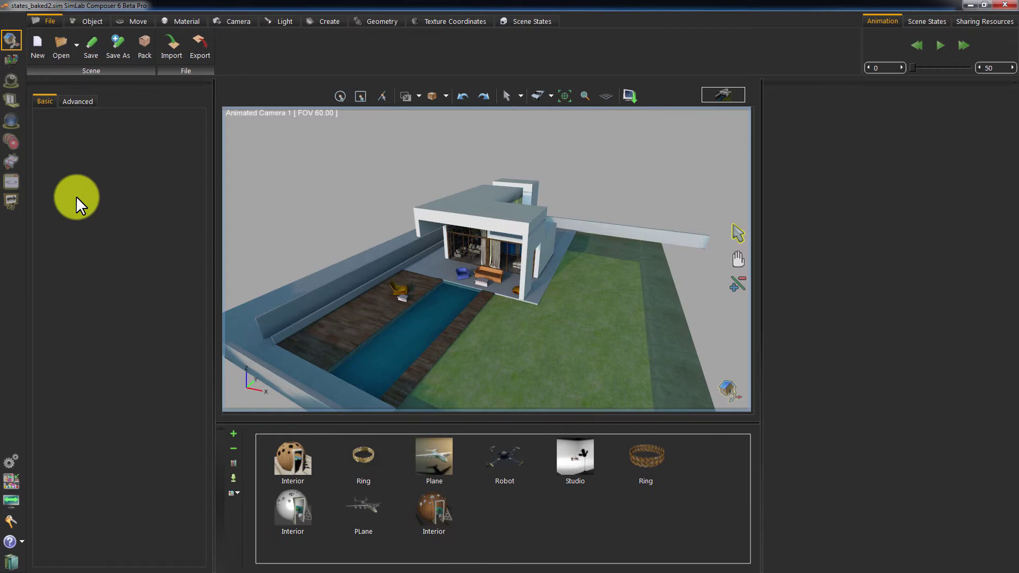
{"action": "left_click", "coordinate": [11, 58]}
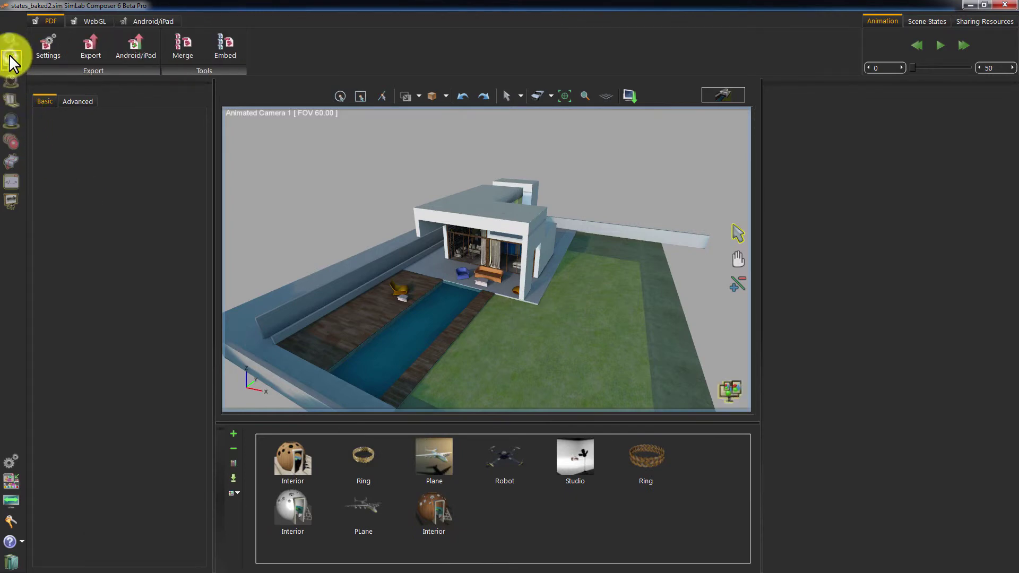
{"action": "left_click", "coordinate": [89, 44]}
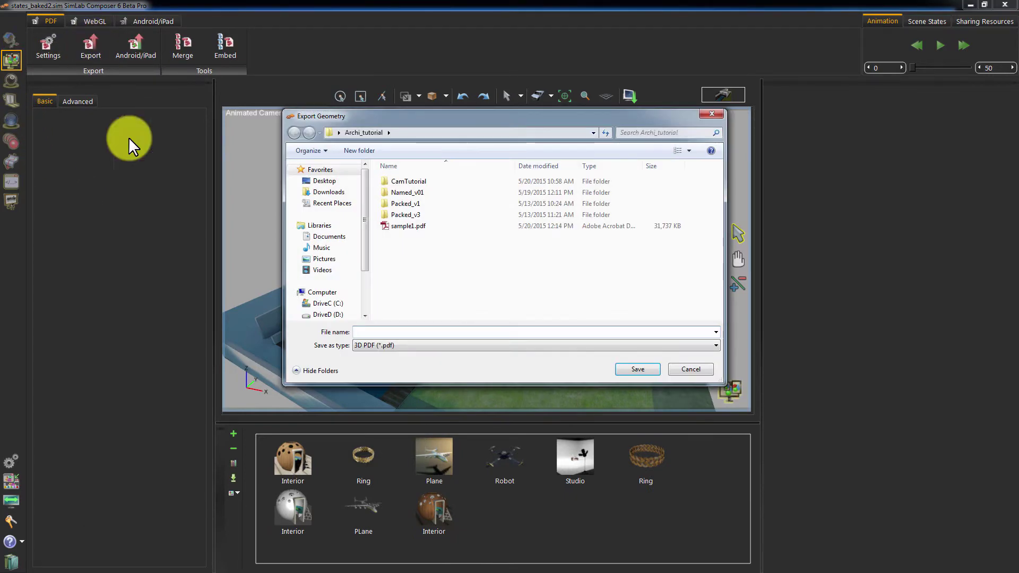
{"action": "type", "text": "baked"}
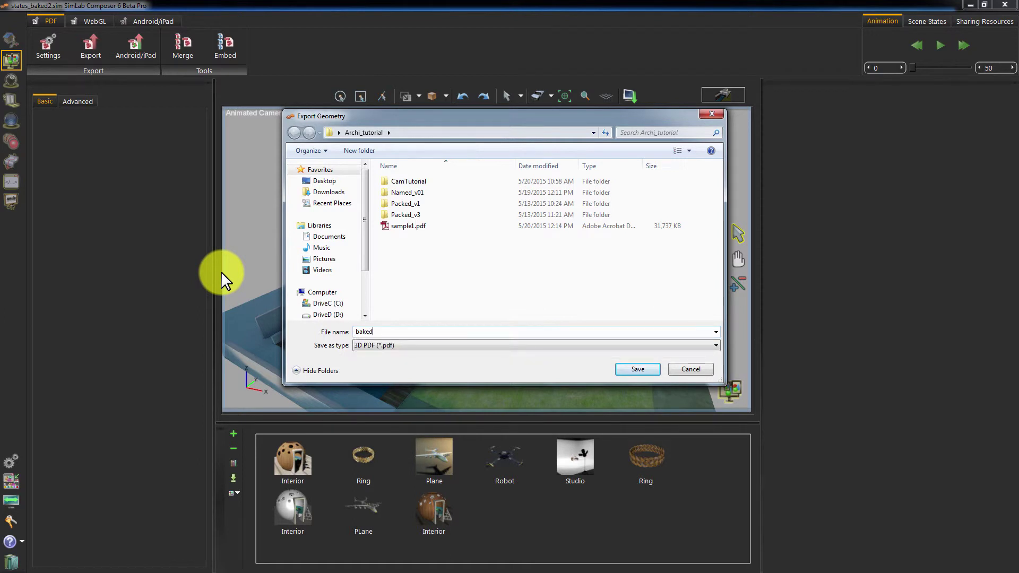
{"action": "left_click", "coordinate": [633, 370]}
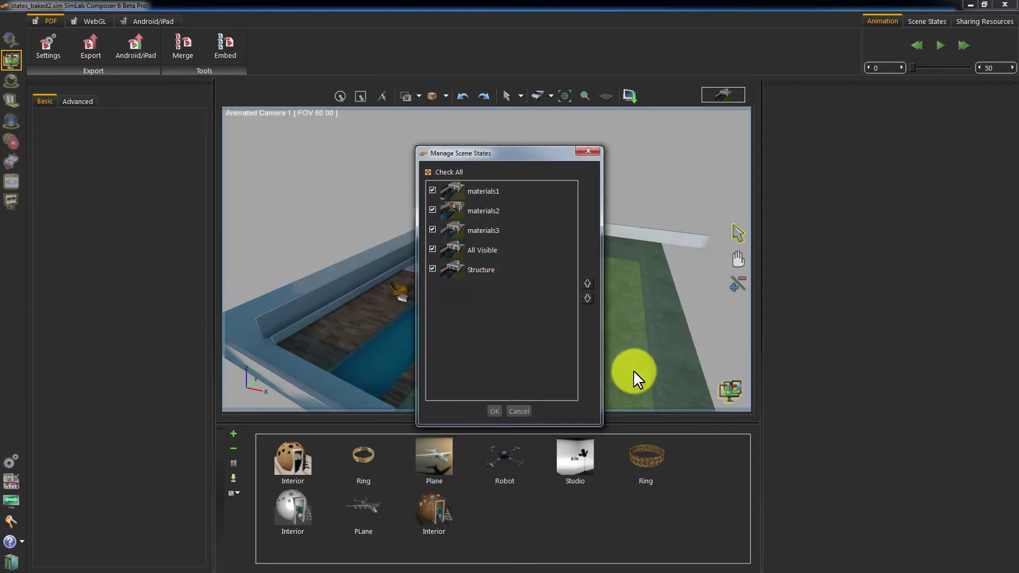
Uncheck every scene state except materials1 and confirm the export
{"action": "left_click", "coordinate": [432, 249]}
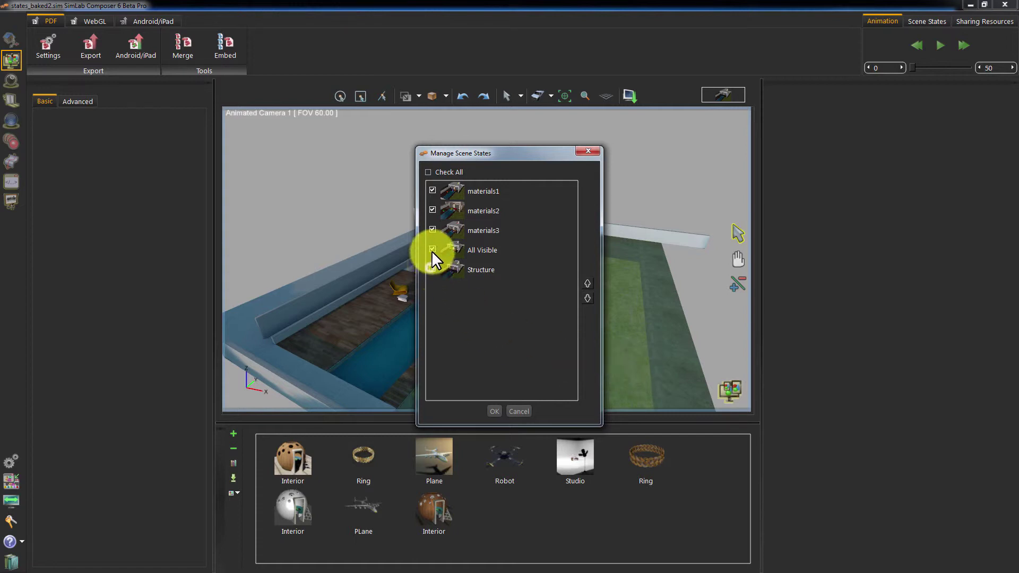
{"action": "left_click", "coordinate": [433, 229]}
{"action": "left_click", "coordinate": [432, 210]}
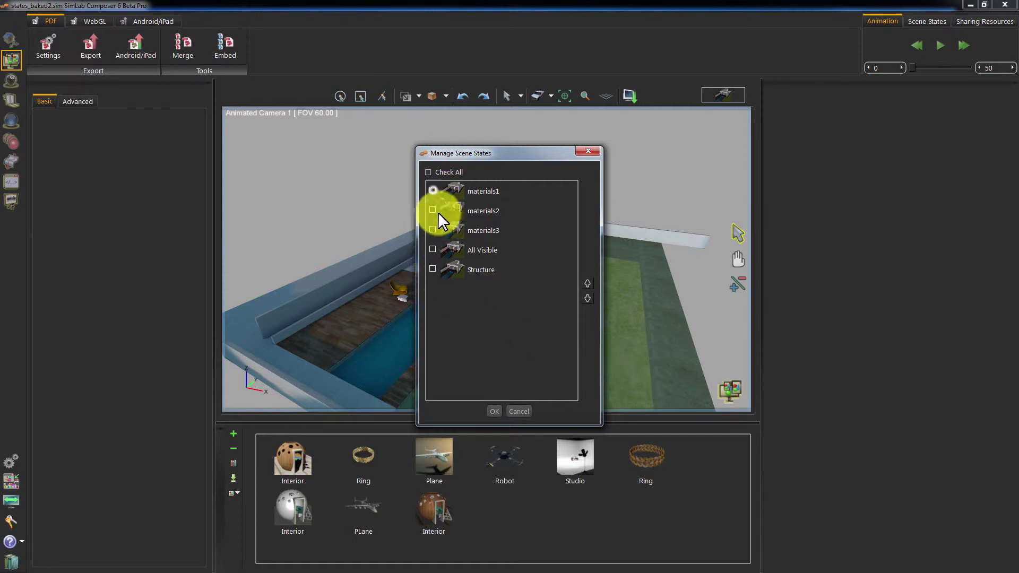
{"action": "left_click", "coordinate": [494, 409]}
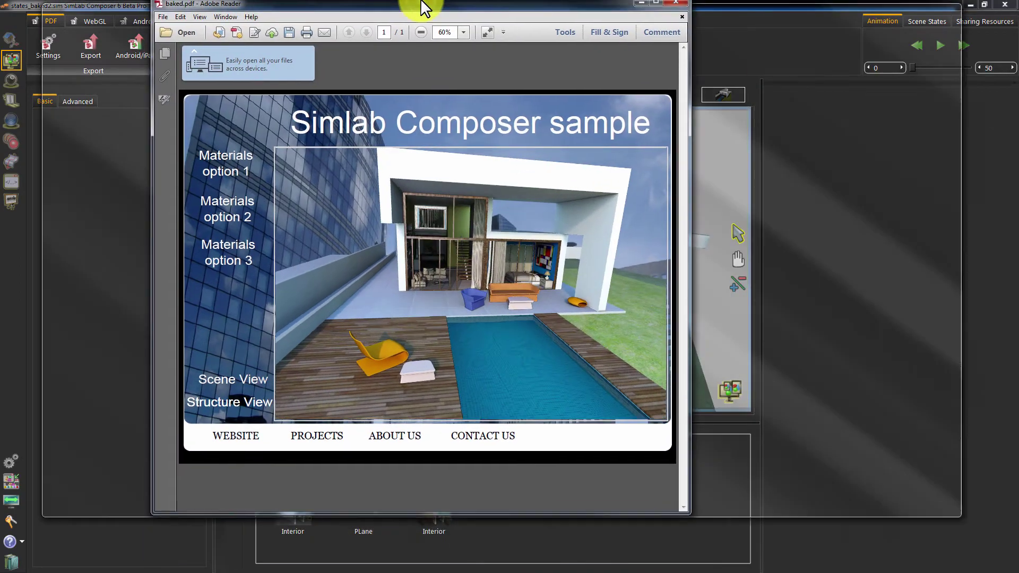
Maximize Reader and orbit the baked house through right-side, frontal, roof and low front views
{"action": "left_click_drag", "start_coordinate": [437, 60], "coordinate": [421, 6]}
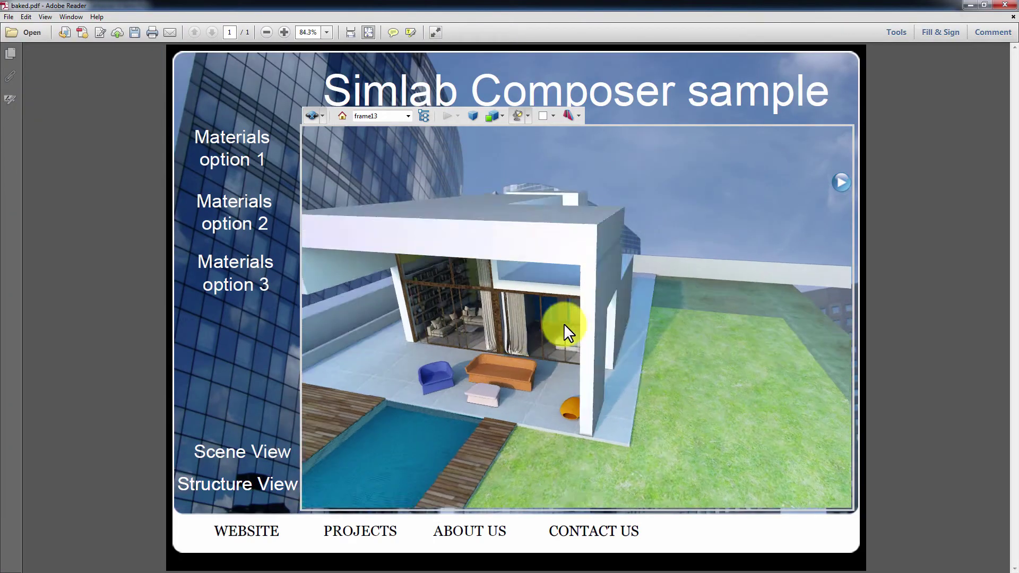
{"action": "left_click_drag", "start_coordinate": [554, 352], "coordinate": [512, 365]}
{"action": "left_click", "coordinate": [520, 325]}
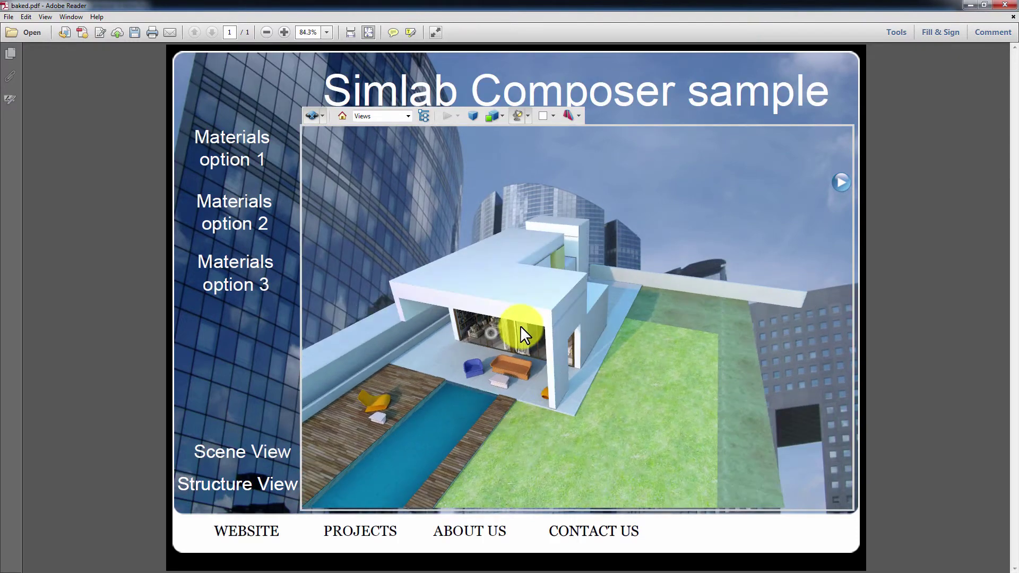
{"action": "left_click_drag", "start_coordinate": [558, 312], "coordinate": [528, 341]}
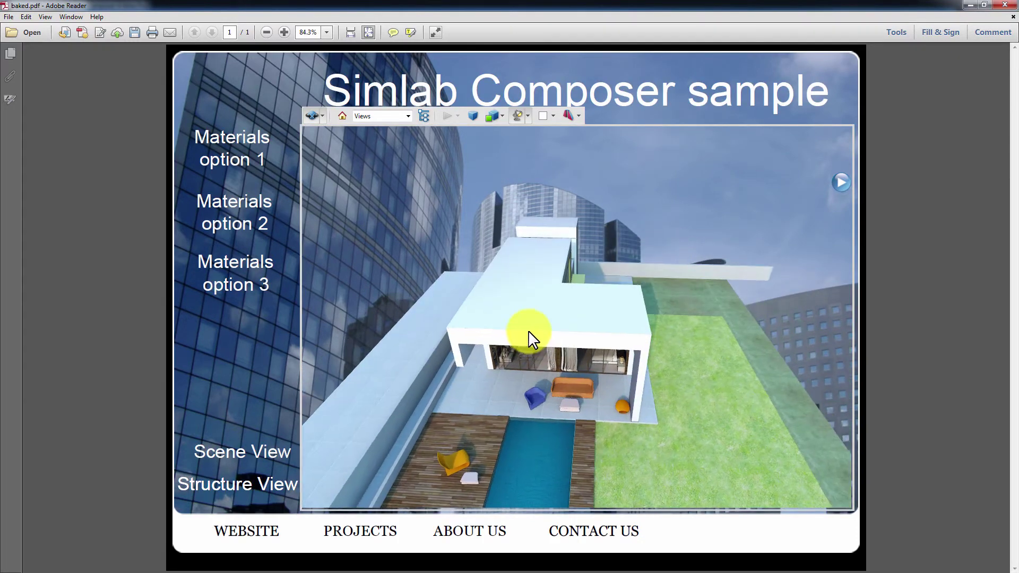
{"action": "left_click", "coordinate": [513, 335]}
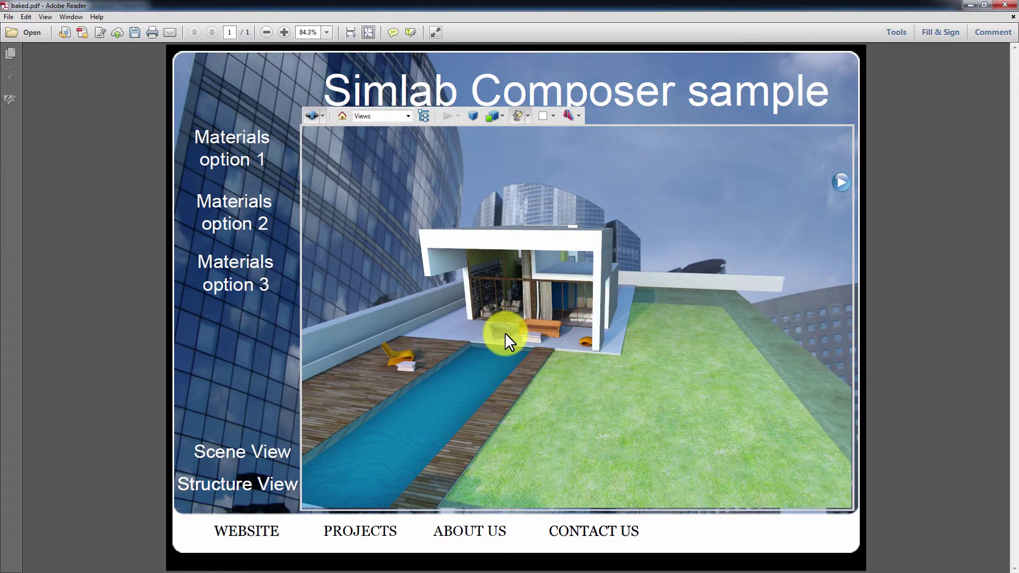
Switch the baked house to No Lights, then pick another lighting scheme to relight it
{"action": "left_click", "coordinate": [530, 119]}
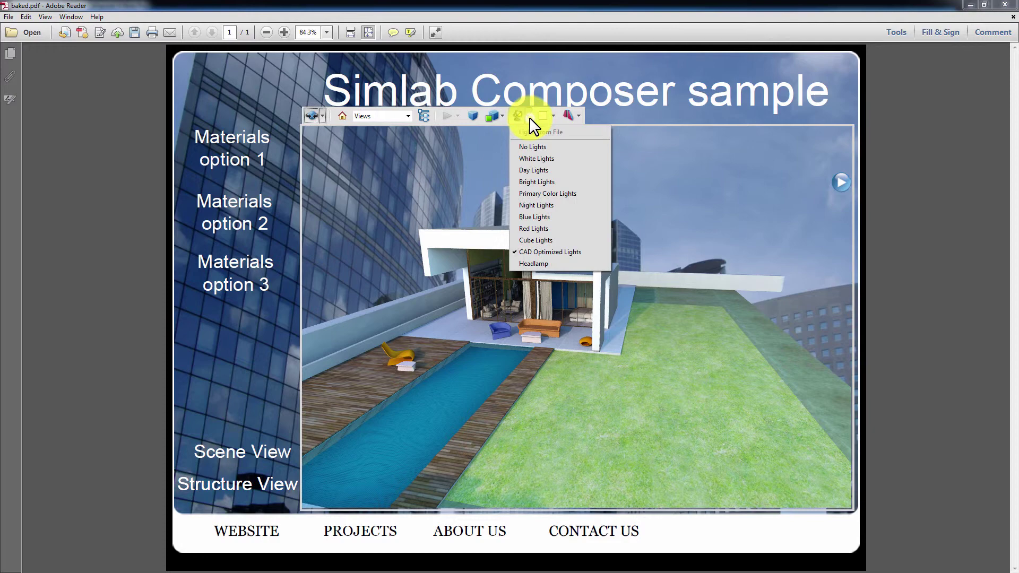
{"action": "left_click", "coordinate": [532, 146]}
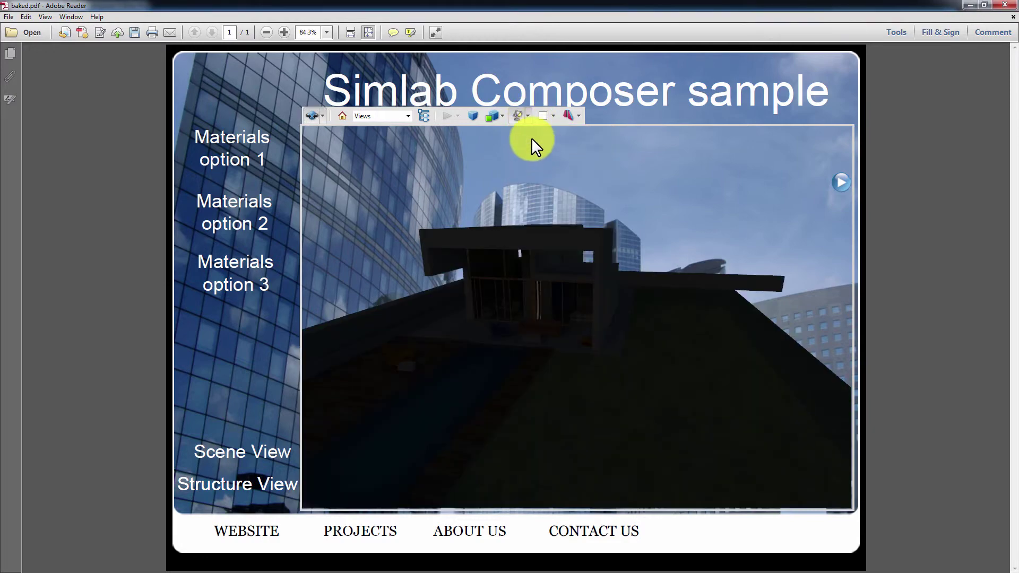
{"action": "left_click", "coordinate": [530, 117]}
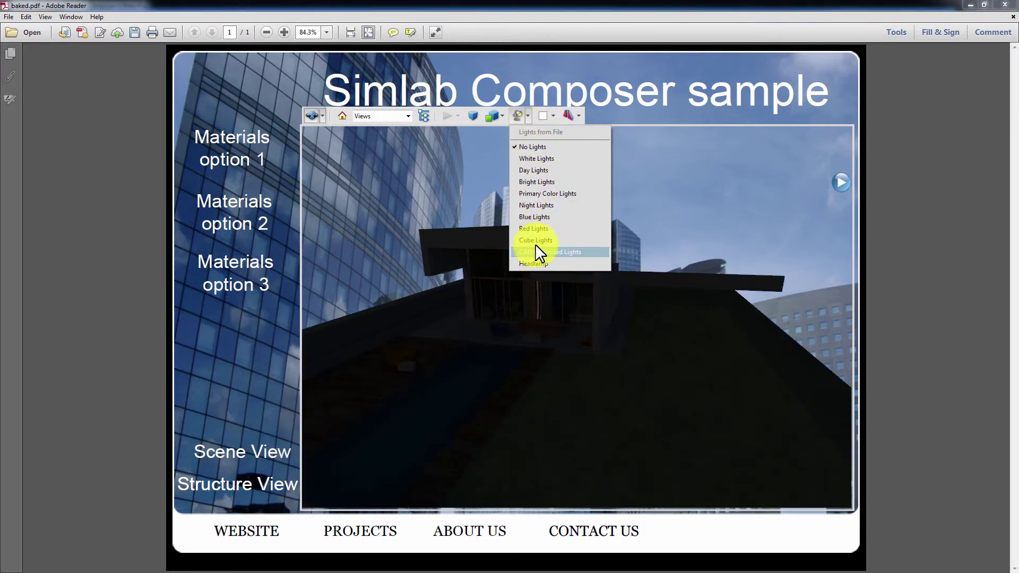
{"action": "left_click", "coordinate": [557, 217]}
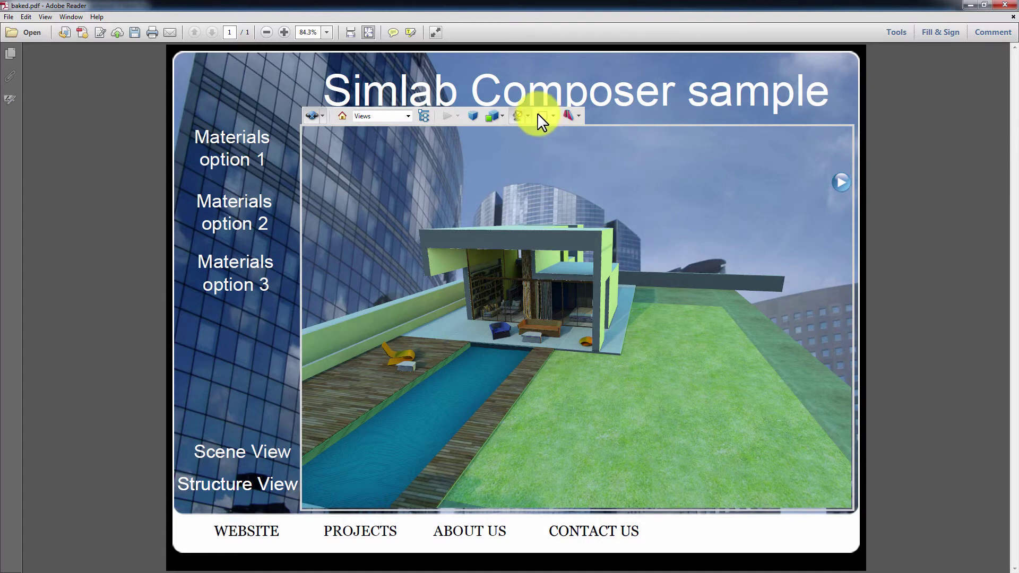
Apply a different rendering style, relight the house with white materials, and rotate it to a new angle
{"action": "left_click", "coordinate": [538, 118]}
{"action": "left_click", "coordinate": [569, 233]}
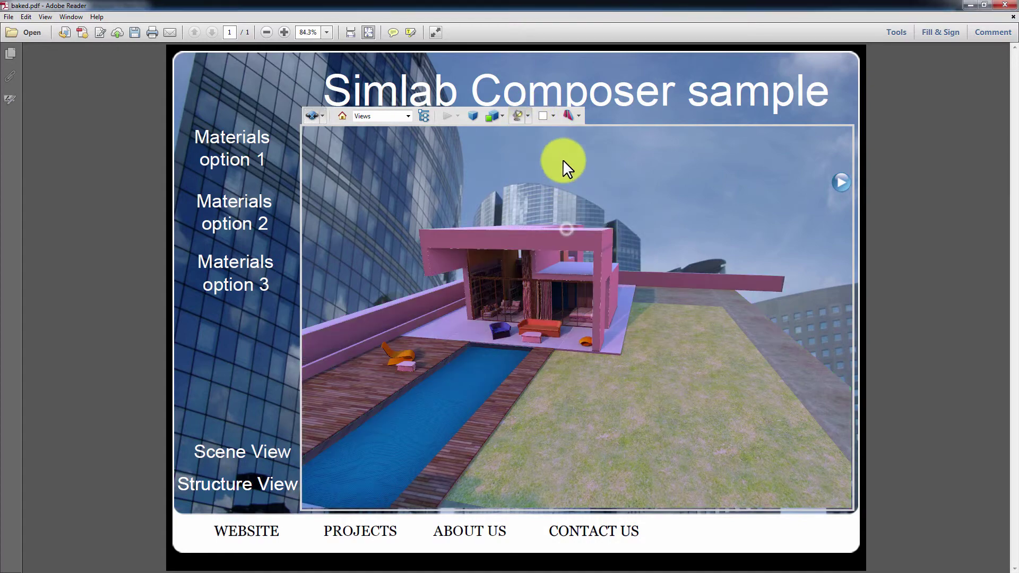
{"action": "left_click", "coordinate": [528, 117]}
{"action": "left_click", "coordinate": [546, 242]}
{"action": "mouse_move", "coordinate": [545, 249]}
{"action": "left_mouse_down"}
{"action": "mouse_move", "coordinate": [585, 348]}
{"action": "mouse_move", "coordinate": [526, 375]}
{"action": "mouse_move", "coordinate": [503, 430]}
{"action": "mouse_move", "coordinate": [648, 405]}
{"action": "mouse_move", "coordinate": [505, 406]}
{"action": "mouse_move", "coordinate": [514, 409]}
{"action": "left_mouse_up"}
{"action": "scroll", "coordinate": [526, 370], "scroll_direction": "up", "scroll_amount": 3}
{"action": "scroll", "coordinate": [507, 417], "scroll_direction": "down", "scroll_amount": 3}
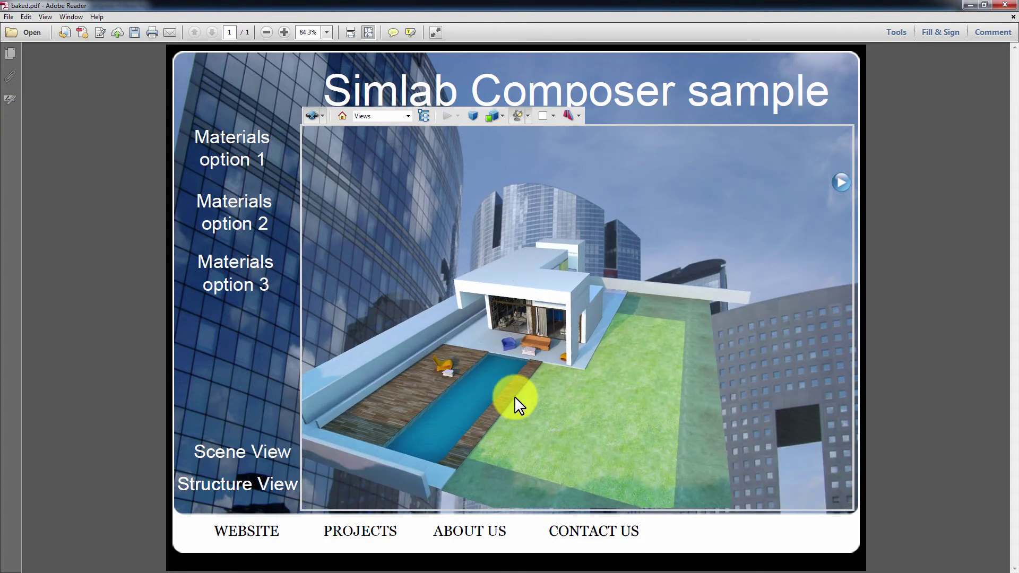